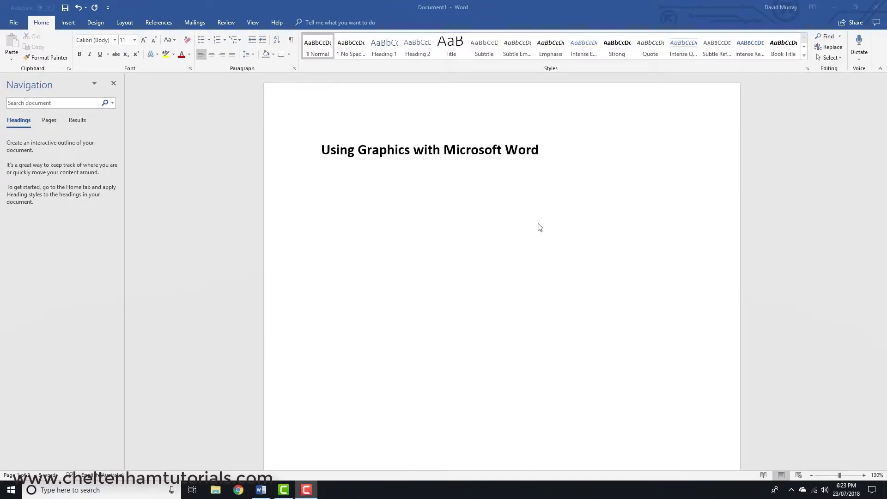
# - Put the insertion point on the empty line below the 'Using Graphics' title and show the Insert commands
pyautogui.click(345, 201)
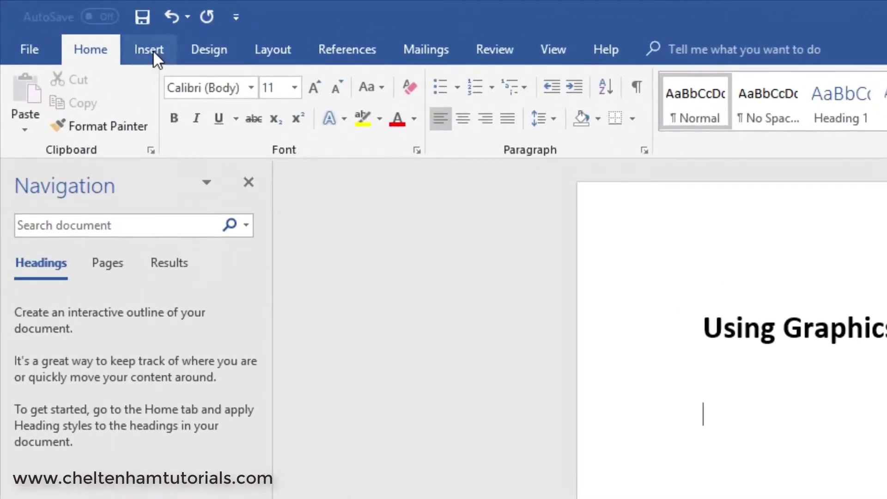
pyautogui.click(154, 50)
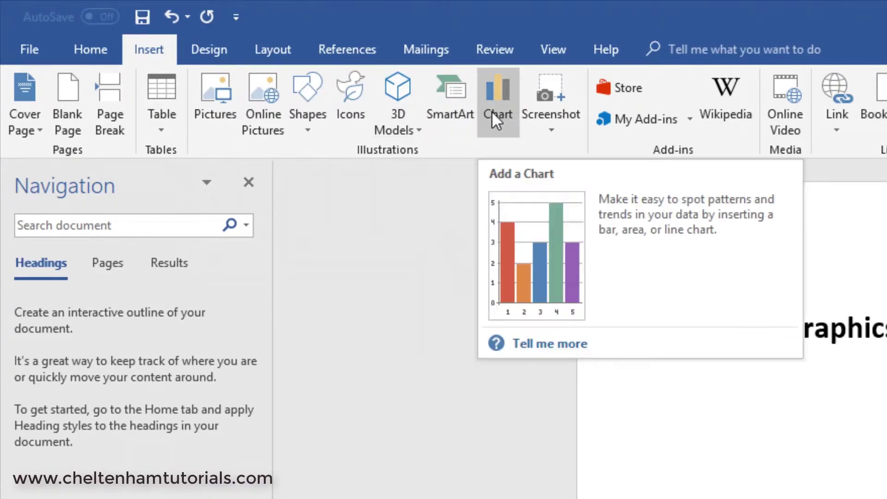
# - Insert online-vidoe-training-01.jpg from the Pictures folder below the title
pyautogui.click(213, 93)
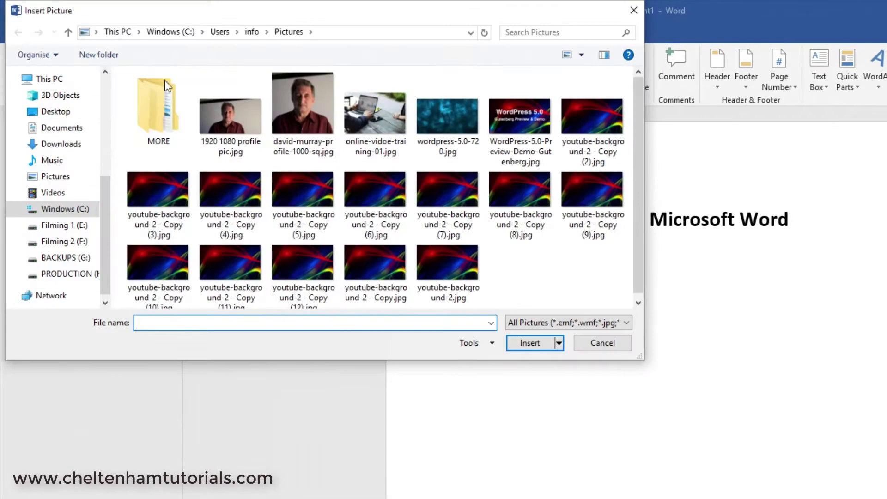
pyautogui.click(375, 115)
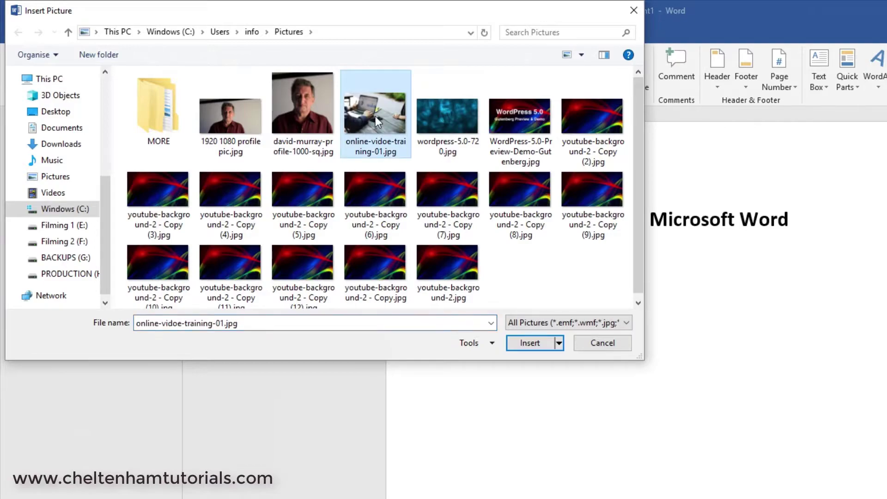
pyautogui.click(538, 342)
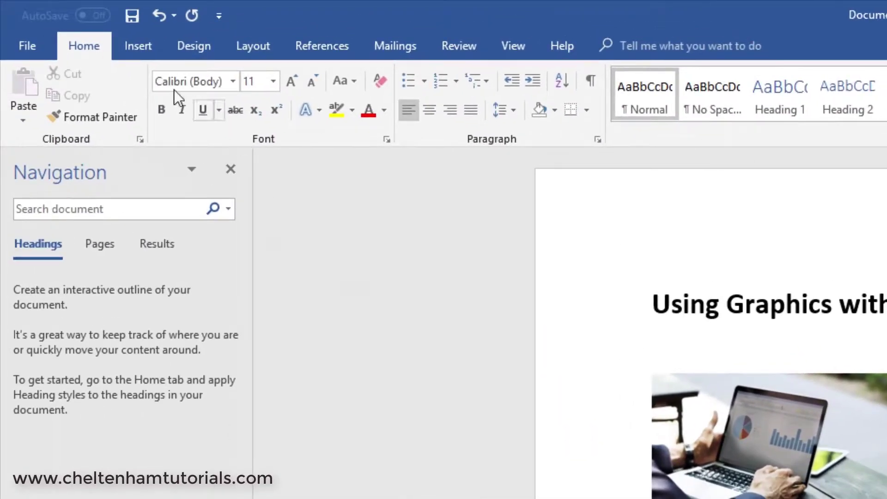
pyautogui.click(137, 49)
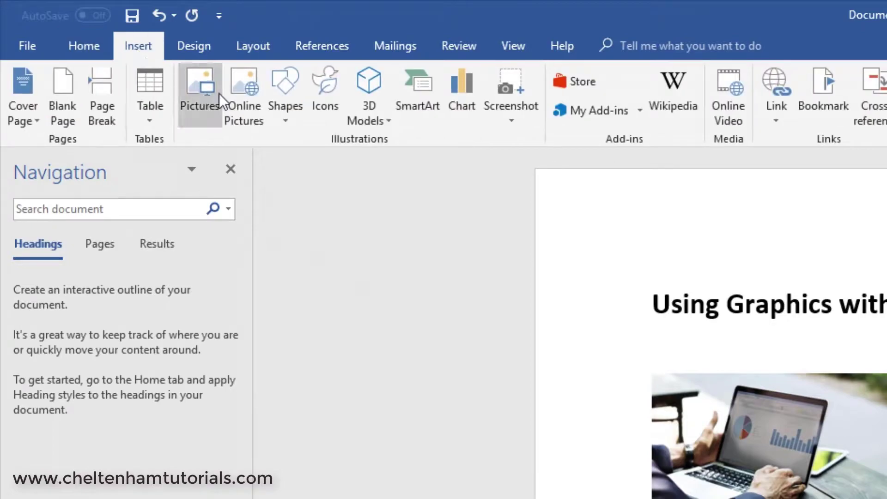
pyautogui.click(251, 101)
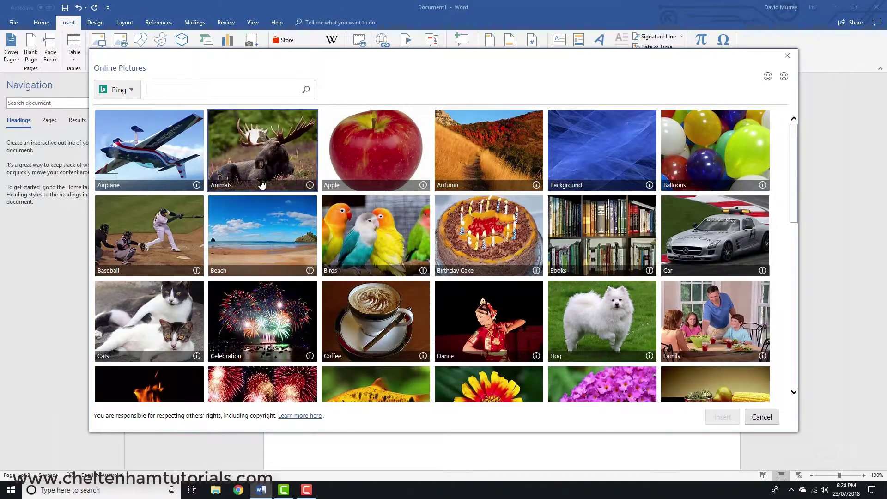
pyautogui.click(259, 154)
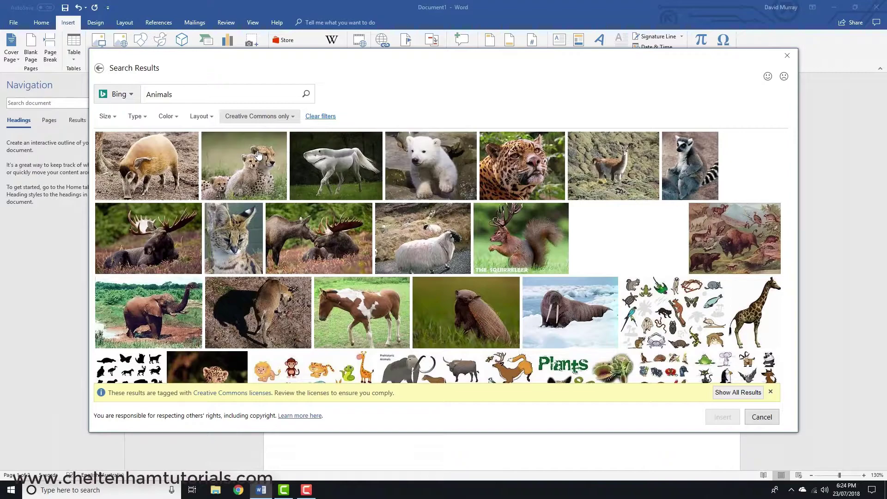
pyautogui.click(163, 316)
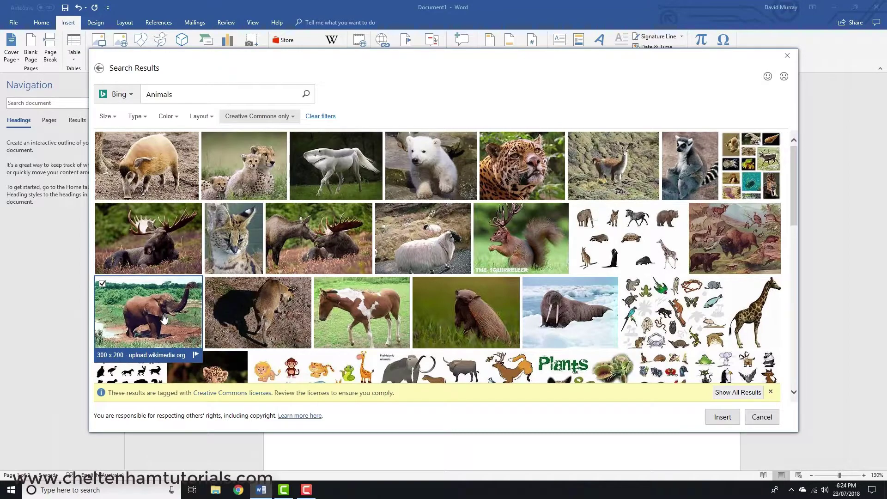
pyautogui.click(721, 418)
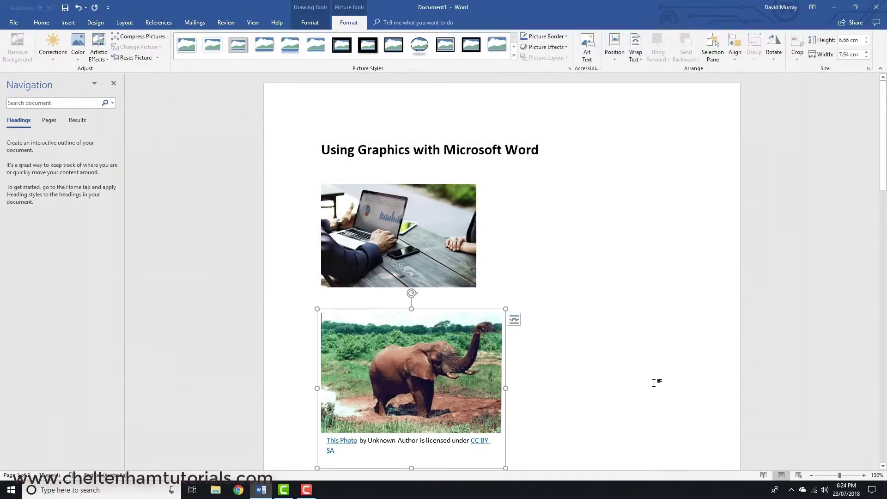
pyautogui.click(654, 382)
pyautogui.scroll(-3, 654, 383)
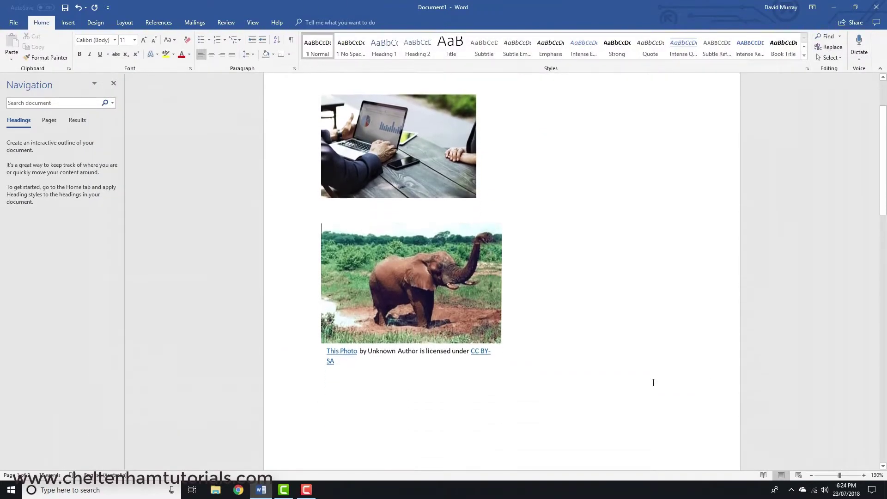
pyautogui.click(464, 276)
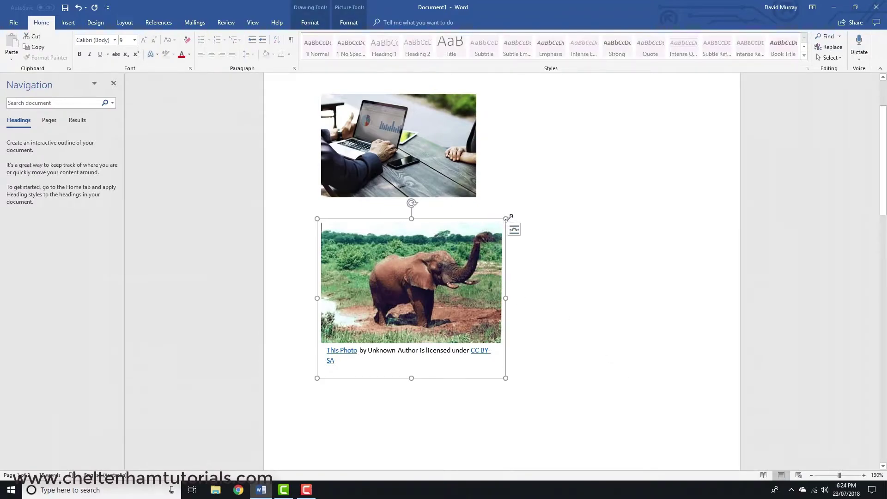
pyautogui.moveTo(517, 215); pyautogui.dragTo(436, 218)
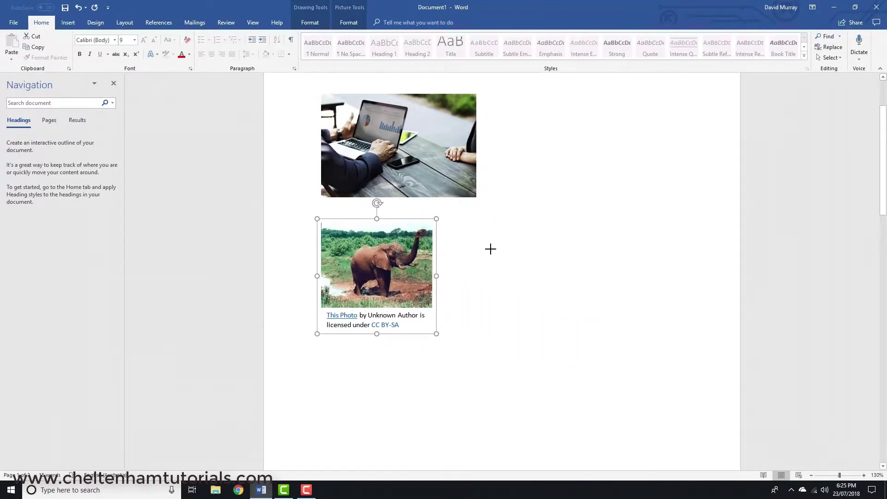
pyautogui.moveTo(498, 247); pyautogui.dragTo(467, 236)
pyautogui.moveTo(505, 268); pyautogui.dragTo(595, 304)
pyautogui.click(550, 352)
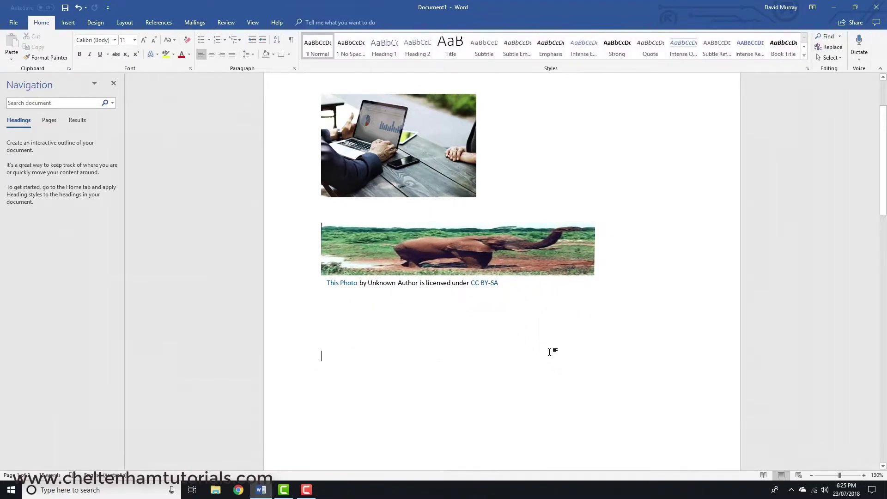
pyautogui.click(531, 262)
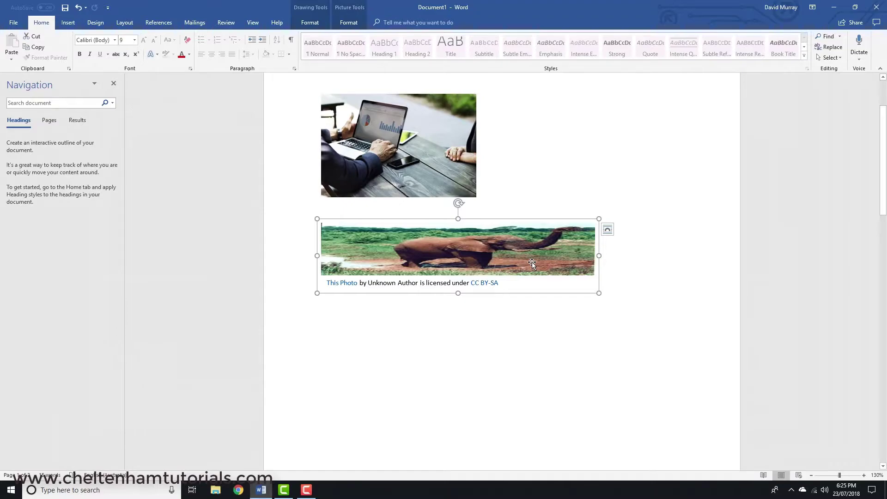
# - Delete the elephant picture and caption, then insert the sparrow photo from the online Birds pictures
pyautogui.press('Delete')
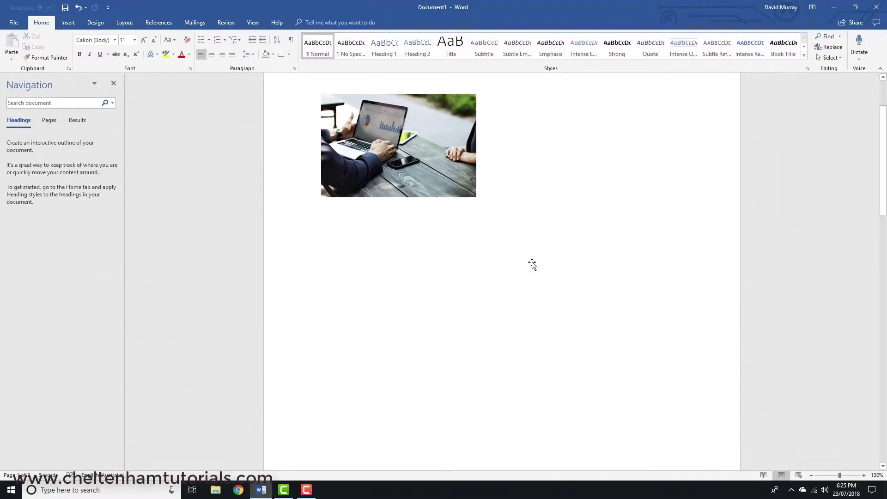
pyautogui.click(68, 23)
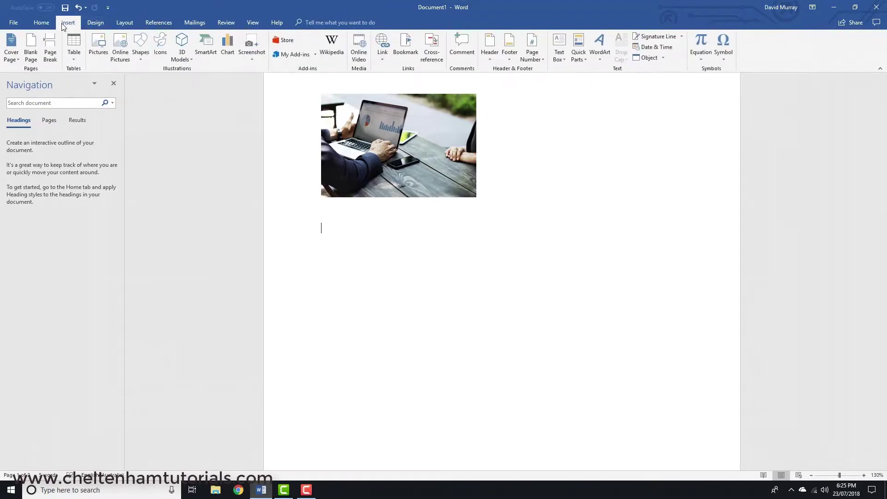
pyautogui.click(123, 43)
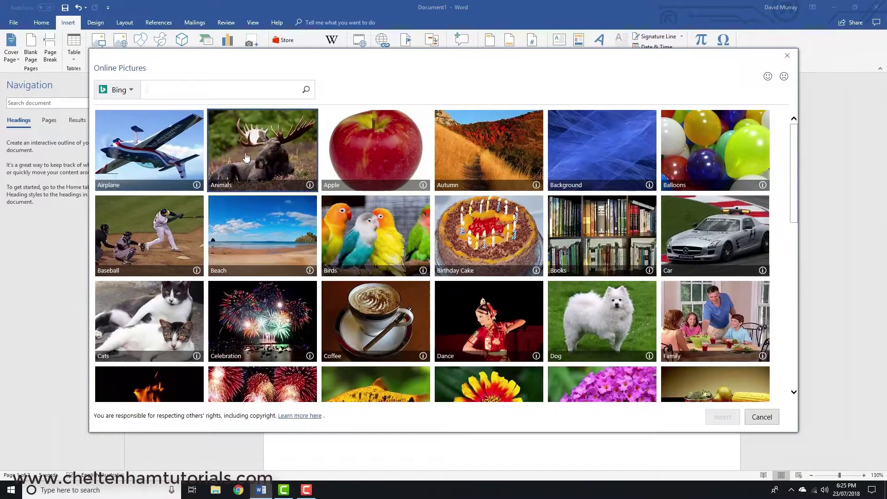
pyautogui.click(370, 230)
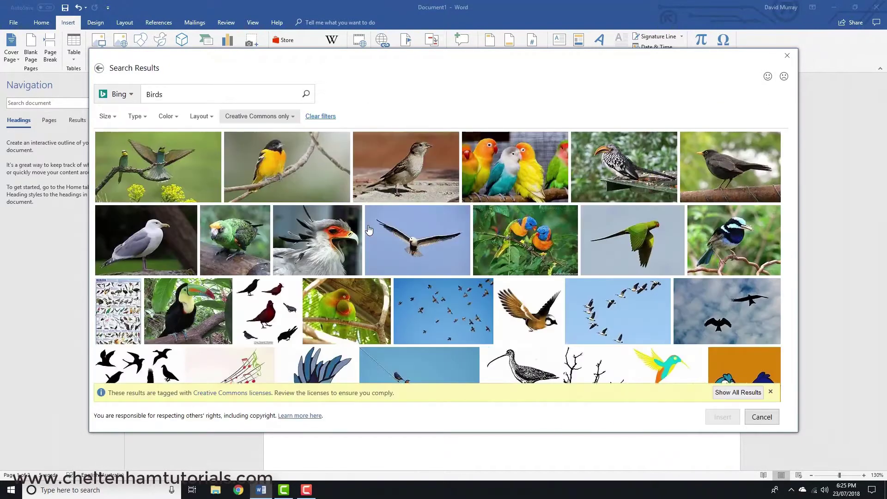
pyautogui.click(422, 175)
pyautogui.click(723, 418)
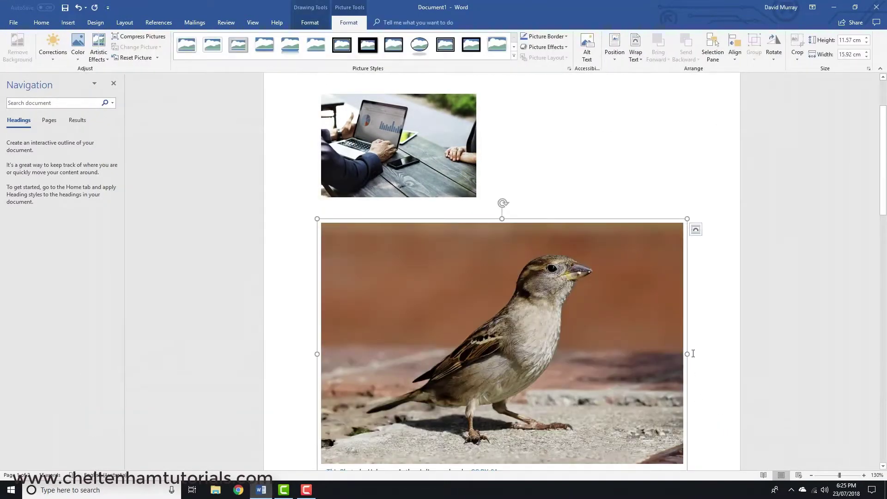
# - Shrink the sparrow photo to roughly the laptop photo's width
pyautogui.moveTo(687, 219); pyautogui.dragTo(651, 277)
pyautogui.click(675, 275)
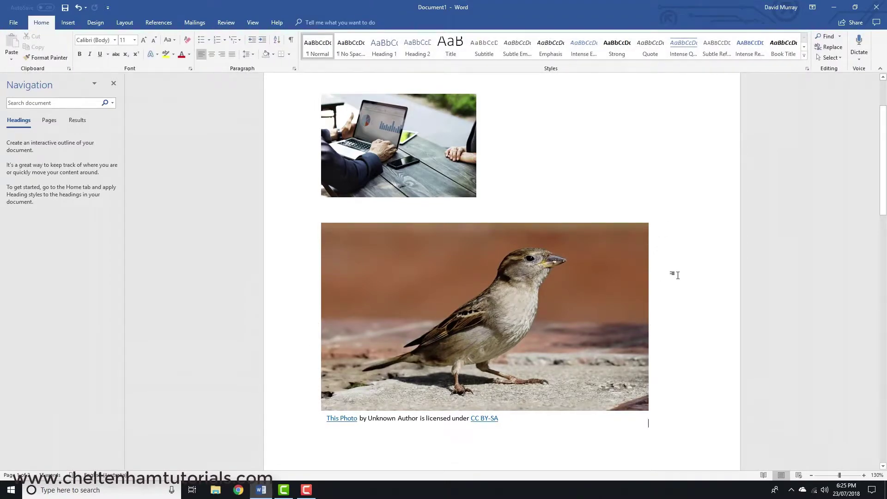
pyautogui.hotkey('ctrl', 'z')
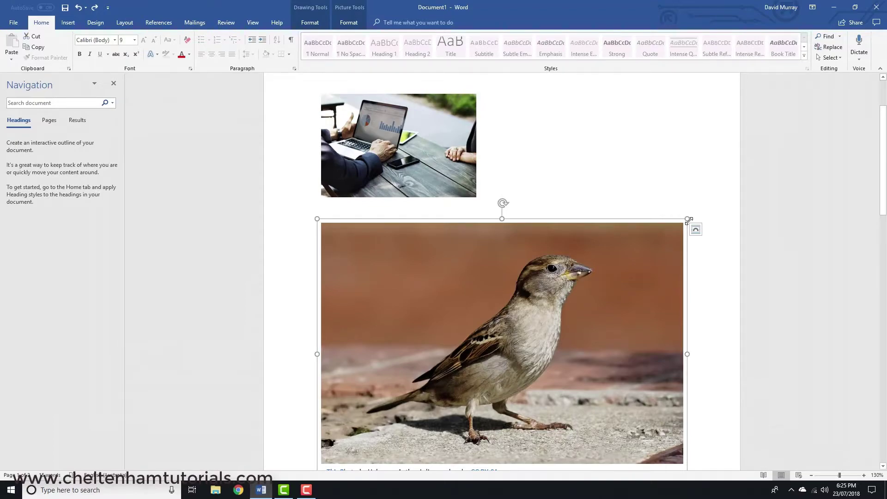
pyautogui.moveTo(688, 219); pyautogui.dragTo(374, 315)
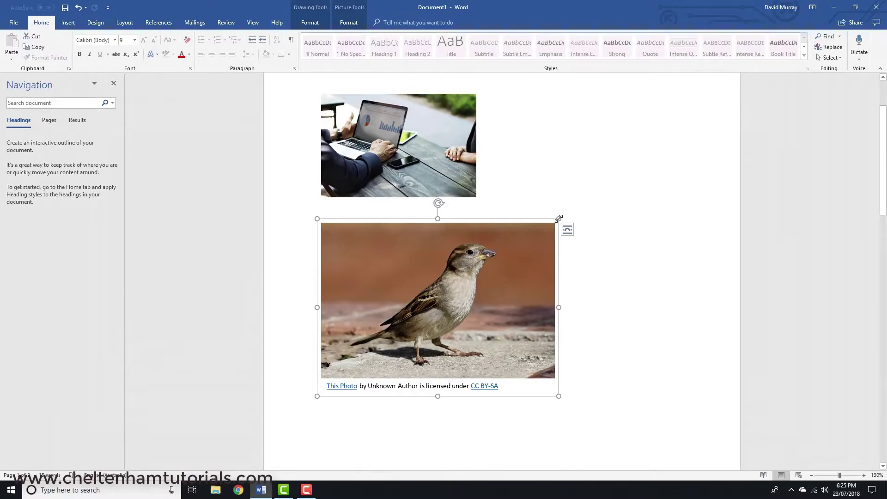
pyautogui.moveTo(558, 218); pyautogui.dragTo(491, 243)
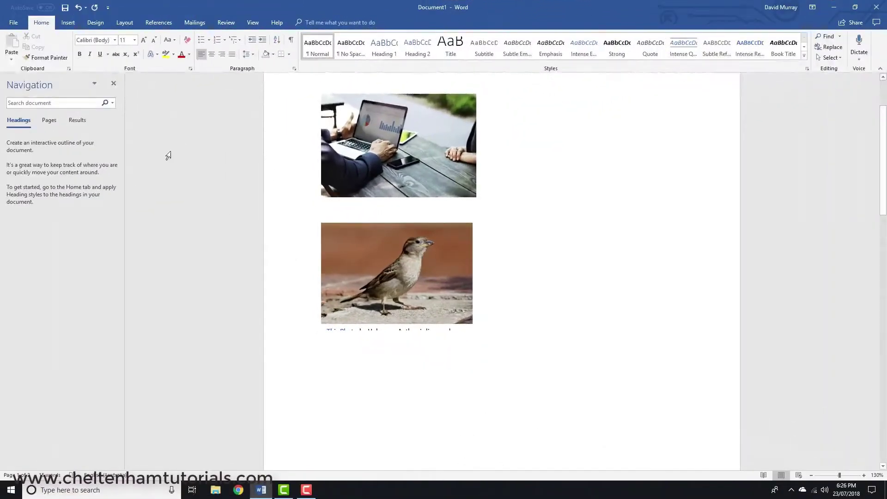
# - Draw a blue rounded rectangle to the right of the laptop photo
pyautogui.click(68, 22)
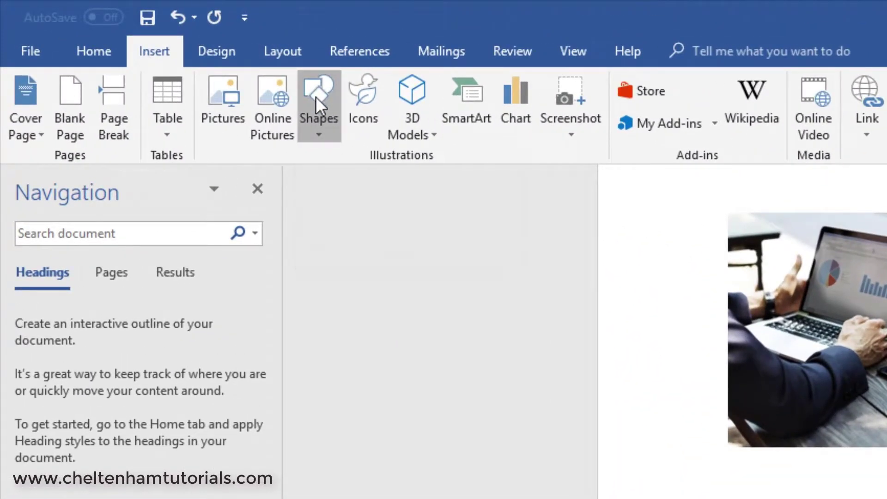
pyautogui.click(315, 96)
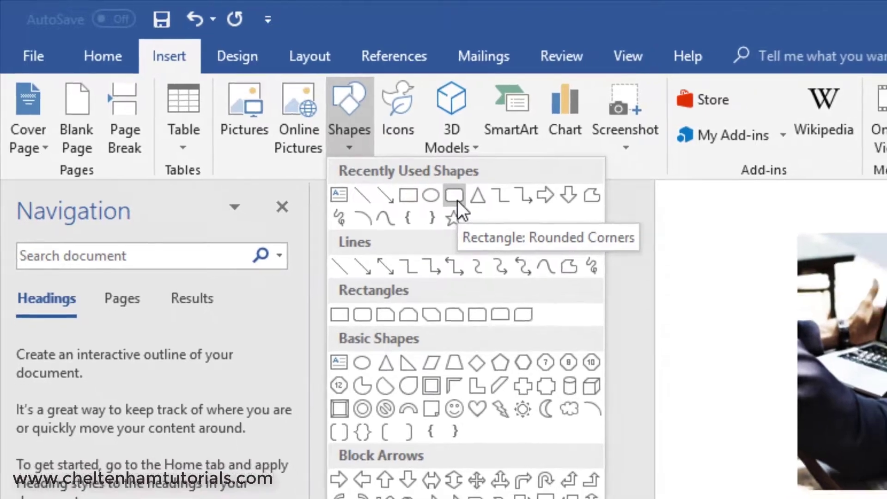
pyautogui.click(466, 201)
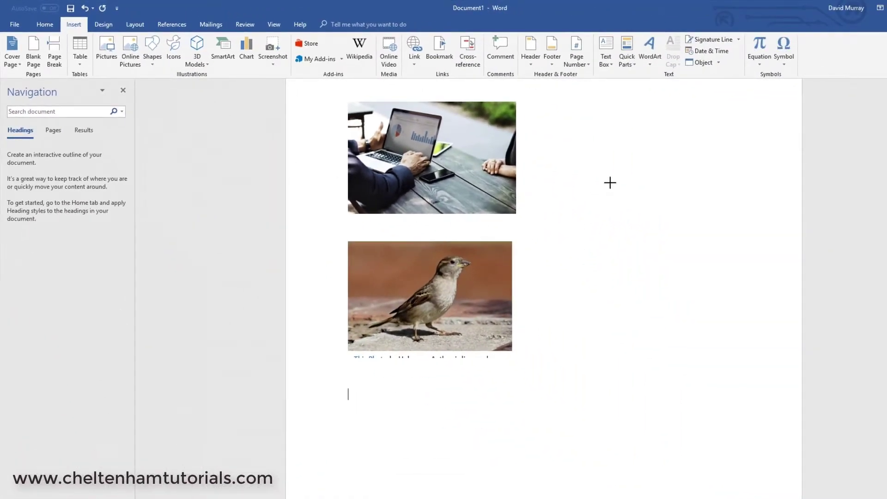
pyautogui.moveTo(609, 182); pyautogui.dragTo(717, 247)
pyautogui.click(687, 298)
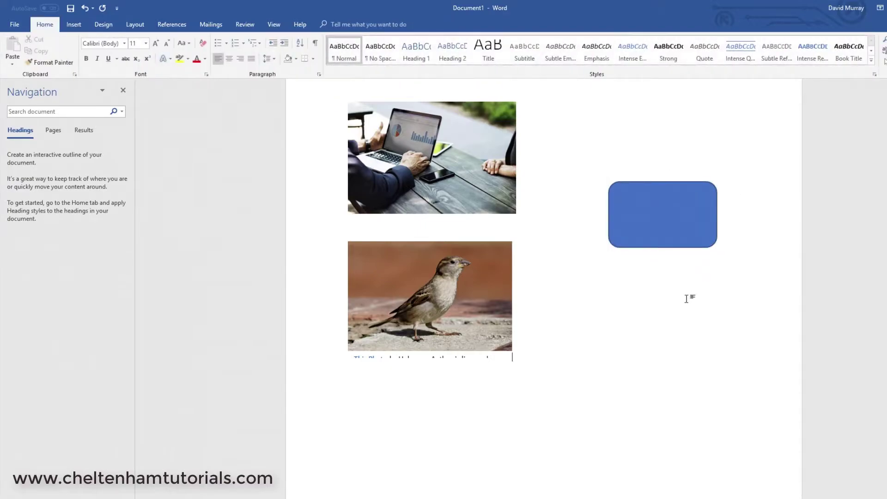
# - Draw an oval beside the sparrow photo and stretch it into a wide ellipse
pyautogui.click(75, 25)
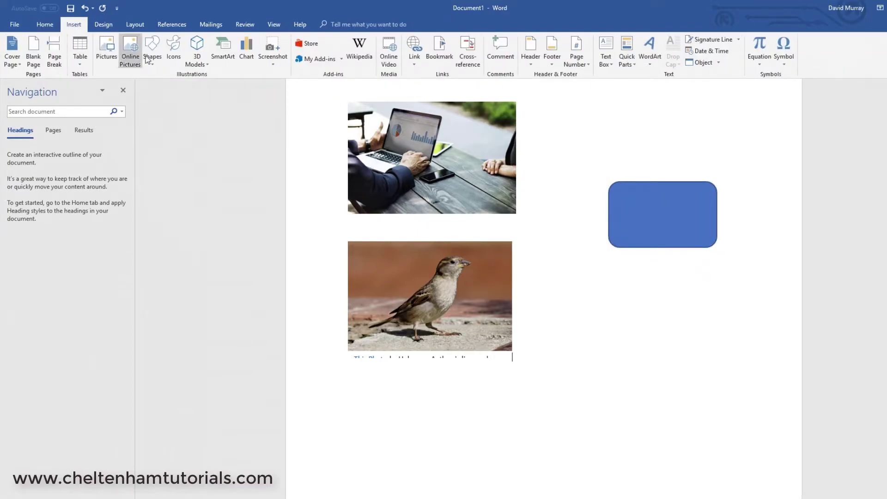
pyautogui.click(159, 54)
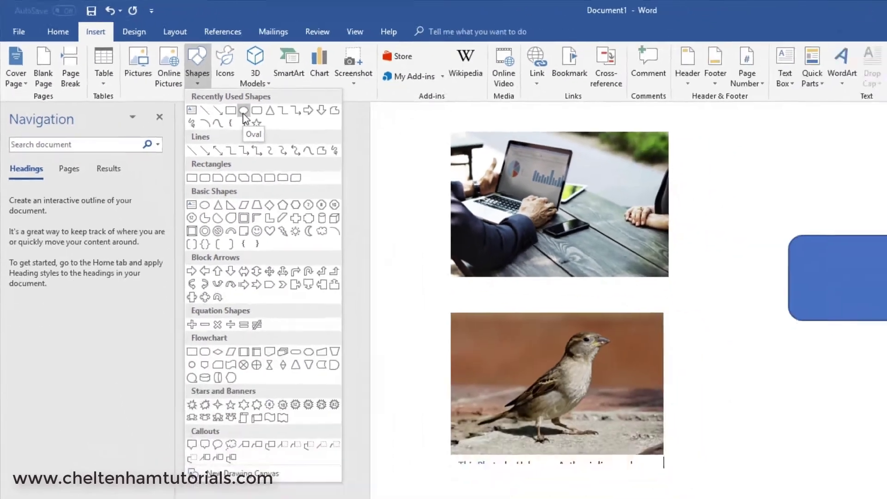
pyautogui.click(381, 173)
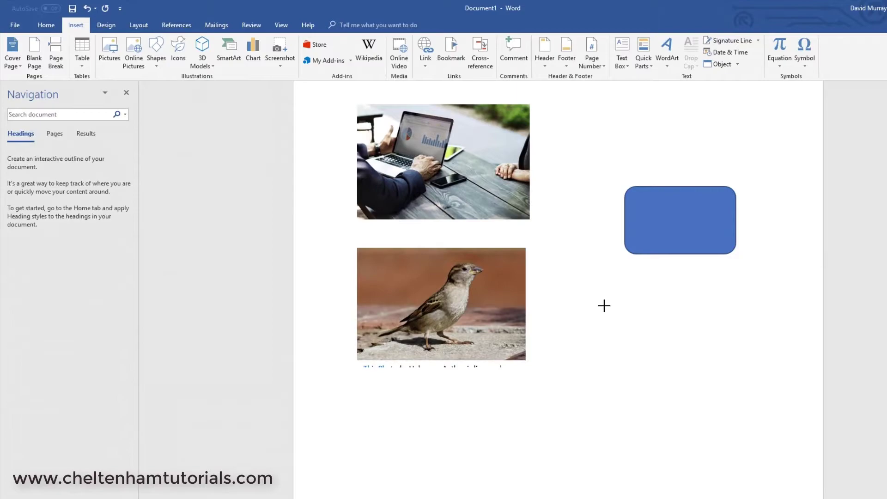
pyautogui.moveTo(604, 305); pyautogui.dragTo(656, 357)
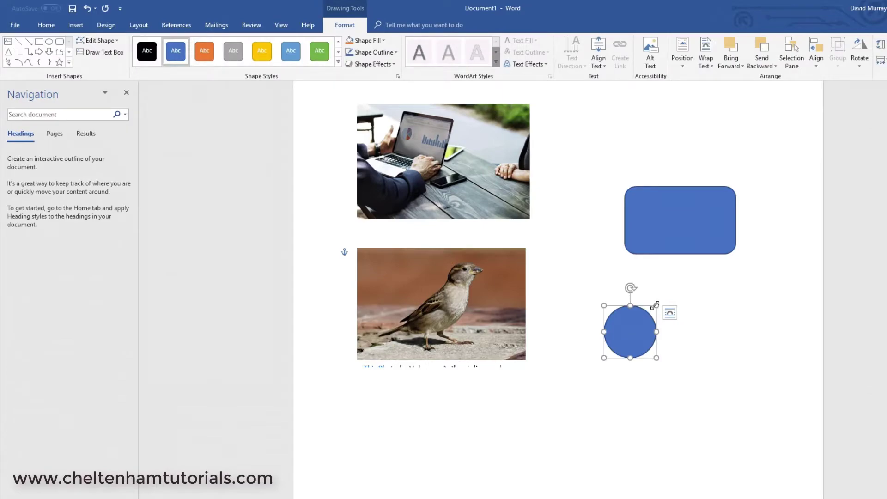
pyautogui.moveTo(657, 305); pyautogui.dragTo(717, 287)
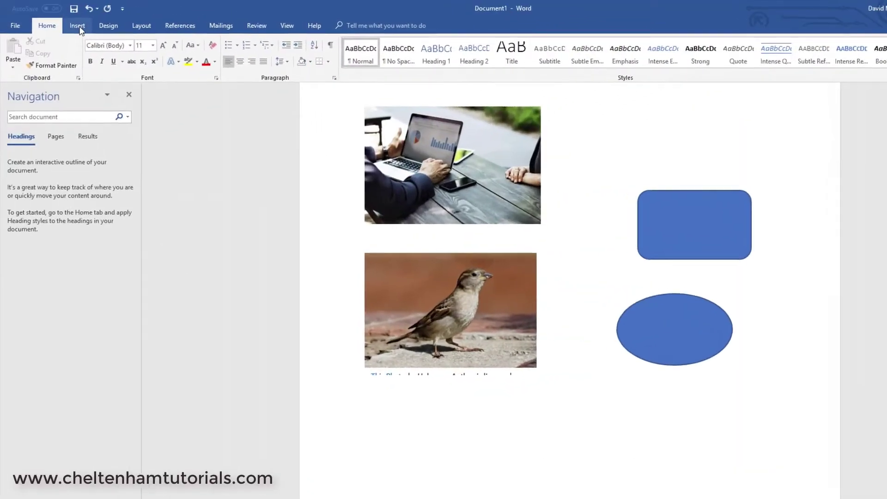
# - Insert the black video camera icon from the Arts icon set below the sparrow photo
pyautogui.click(78, 27)
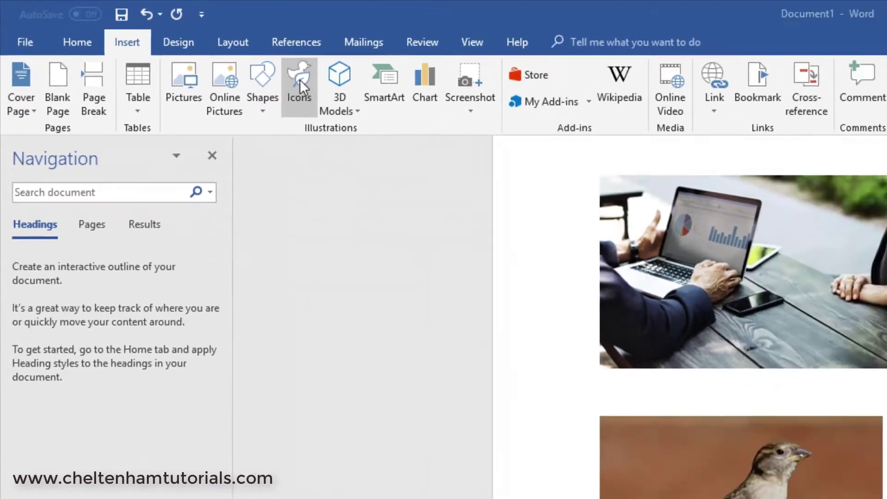
pyautogui.click(364, 99)
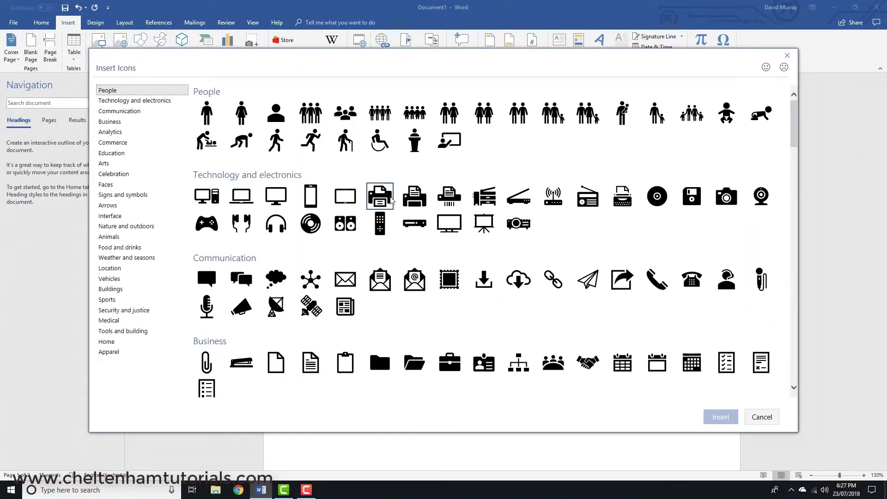
pyautogui.scroll(-7, 511, 267)
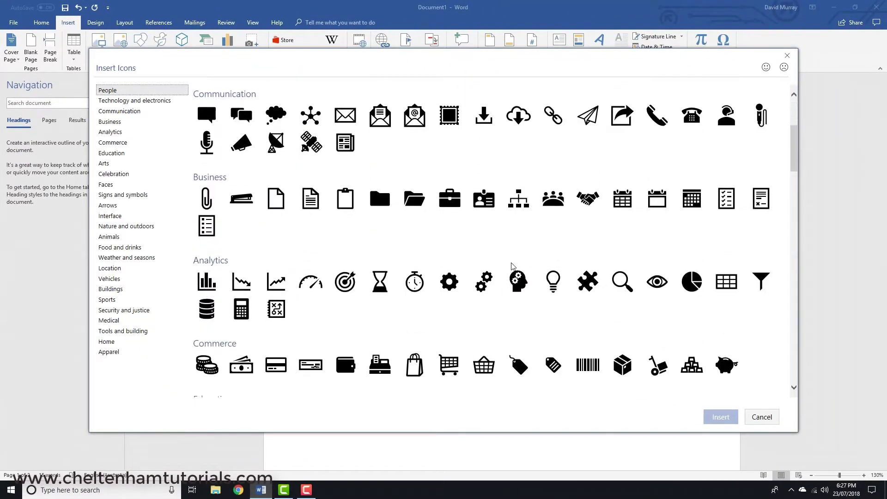
pyautogui.scroll(-4, 512, 267)
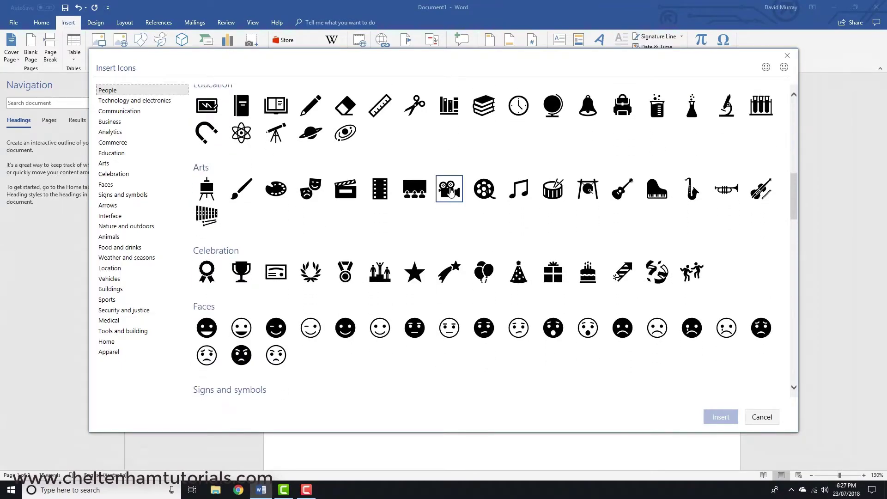
pyautogui.click(451, 192)
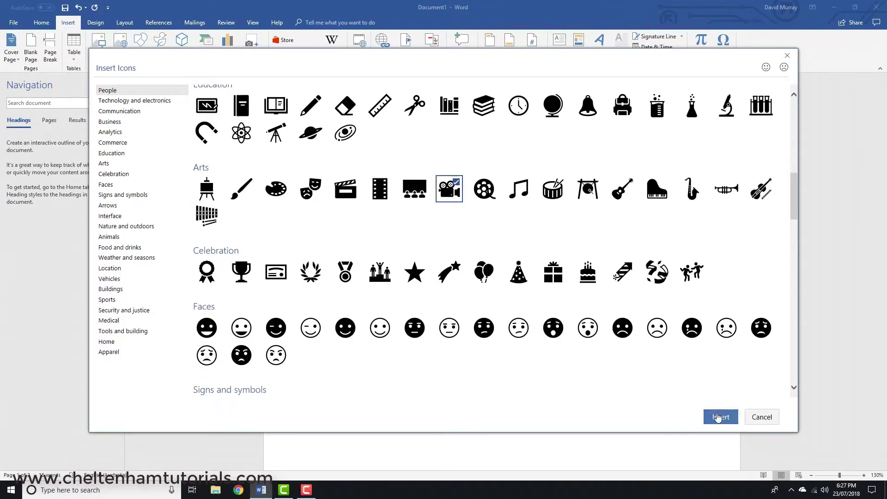
pyautogui.click(718, 417)
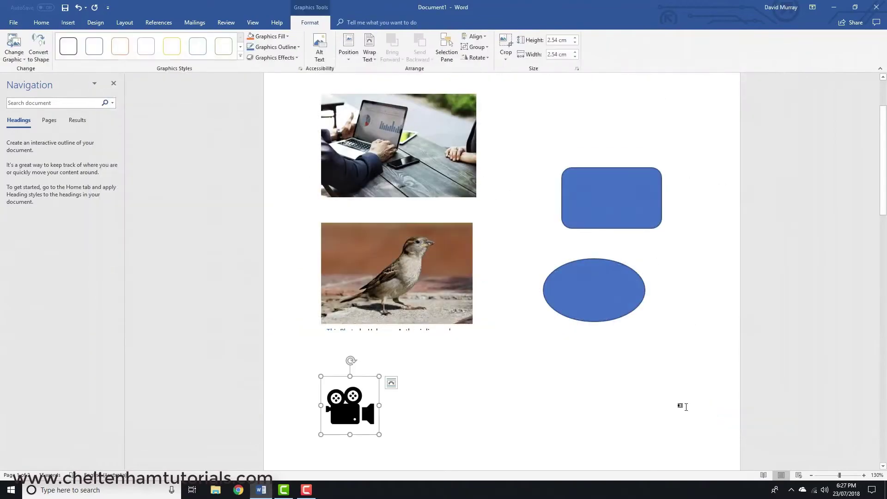
pyautogui.click(388, 405)
pyautogui.click(374, 407)
pyautogui.click(456, 394)
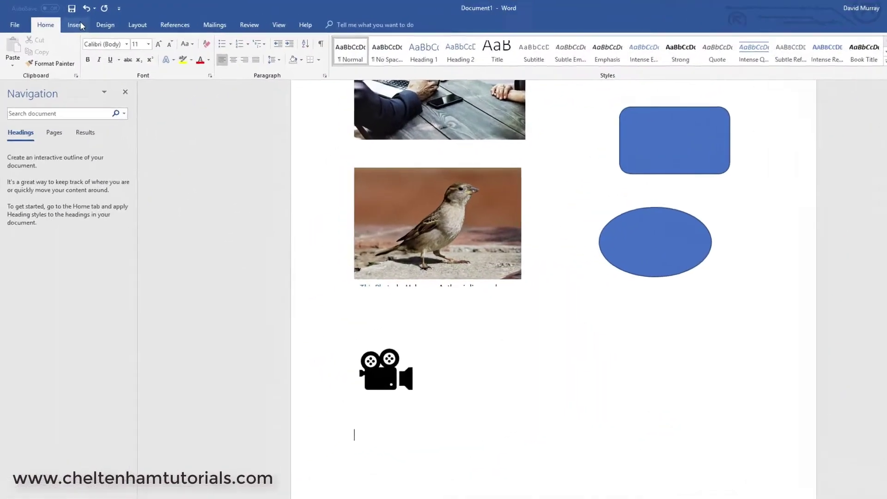
# - Insert the Bee 3D model from the Bugs category below the camera icon
pyautogui.click(68, 23)
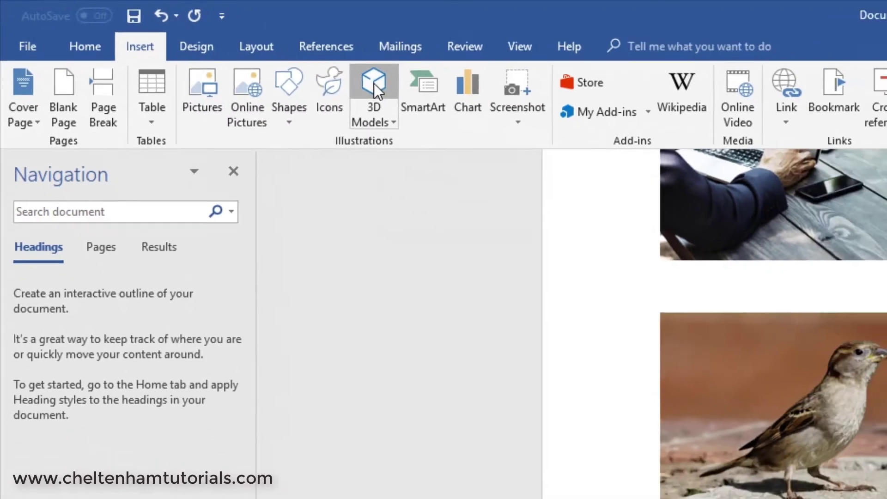
pyautogui.click(374, 85)
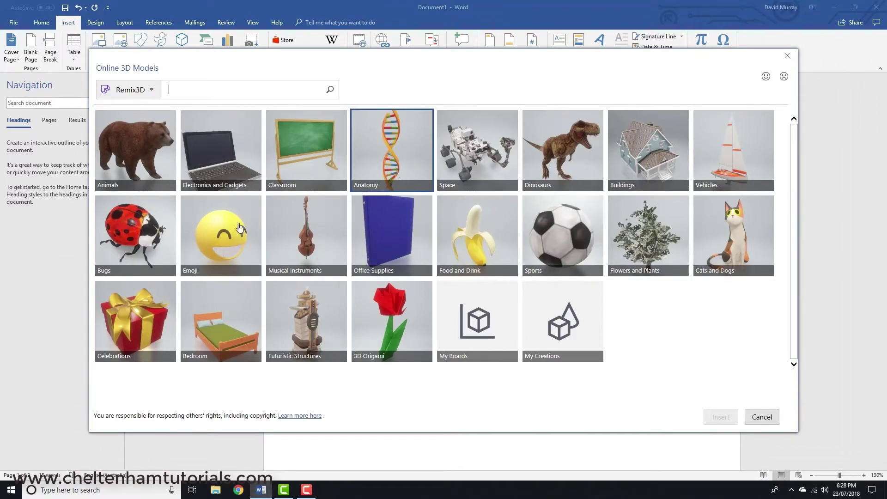
pyautogui.click(138, 238)
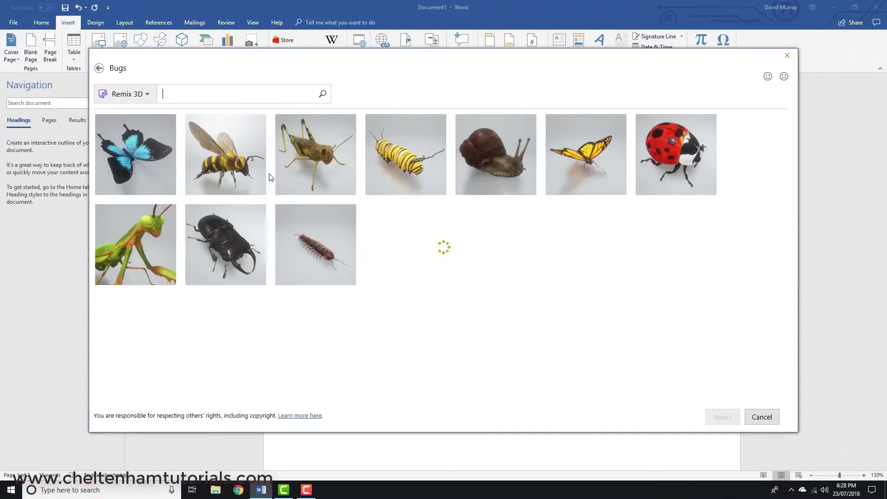
pyautogui.click(230, 167)
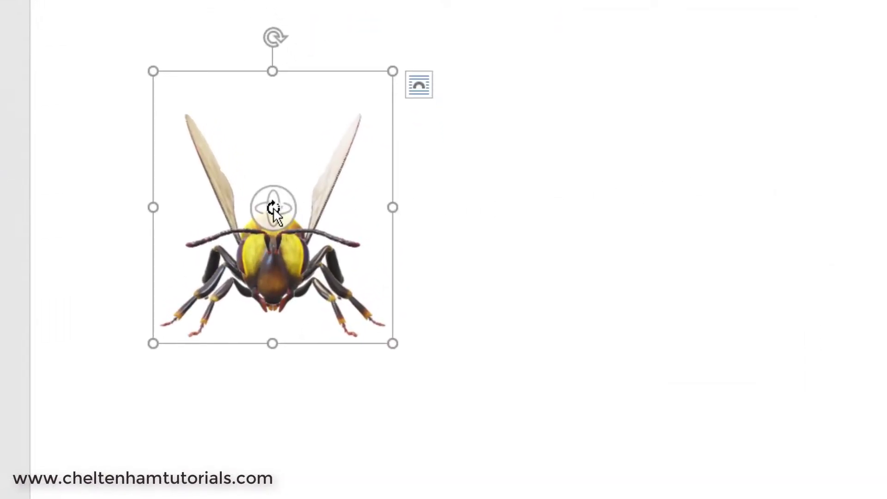
# - Rotate the 3D bee from front view to an angled side view
pyautogui.moveTo(274, 210); pyautogui.dragTo(219, 163)
pyautogui.click(730, 235)
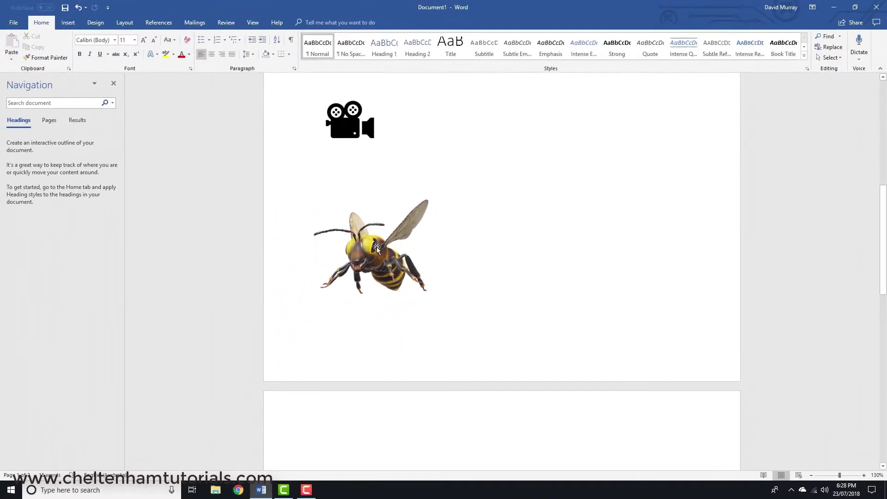
pyautogui.click(376, 246)
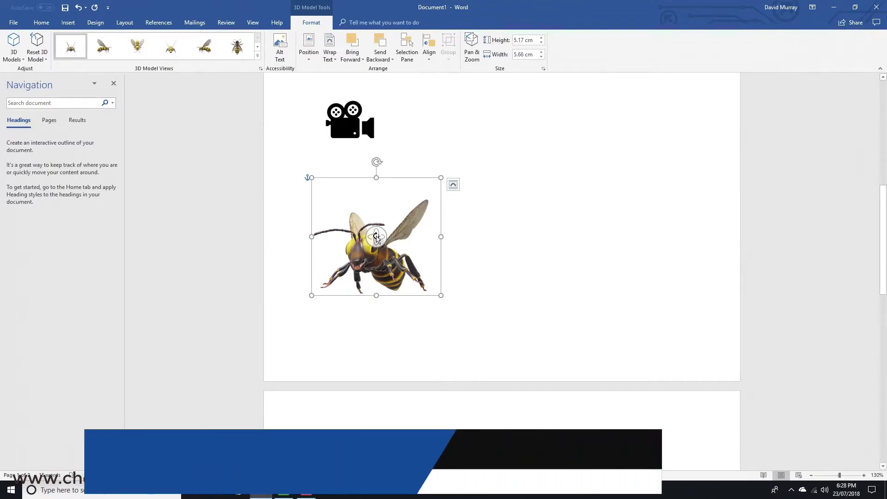
pyautogui.moveTo(376, 238); pyautogui.dragTo(436, 292)
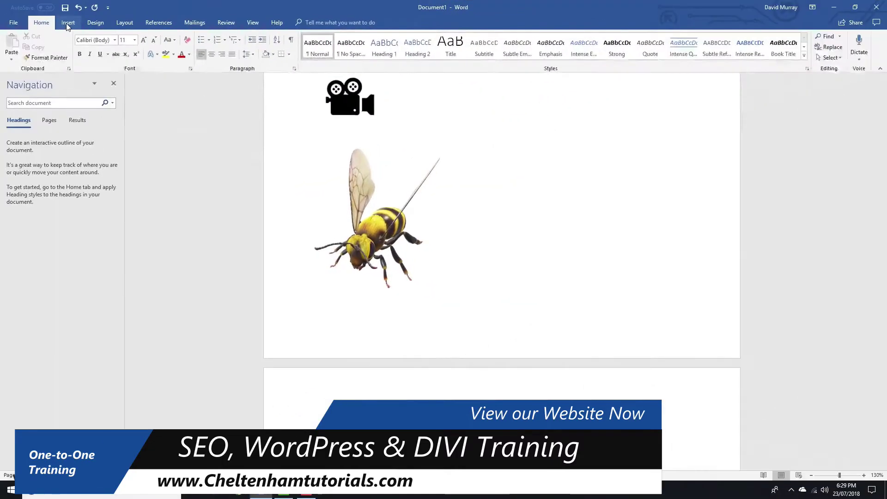
pyautogui.click(67, 22)
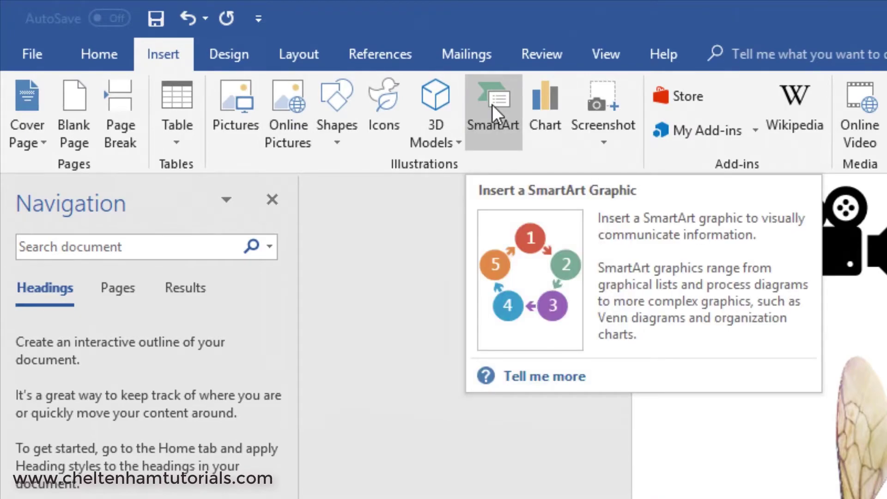
# - Insert a Pyramid List SmartArt and label its three boxes One, Two and Three
pyautogui.click(492, 105)
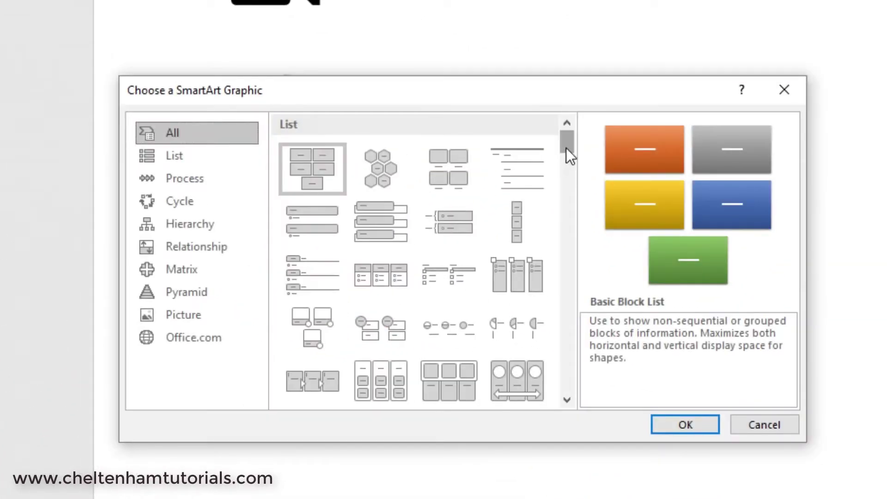
pyautogui.moveTo(567, 139); pyautogui.dragTo(598, 176)
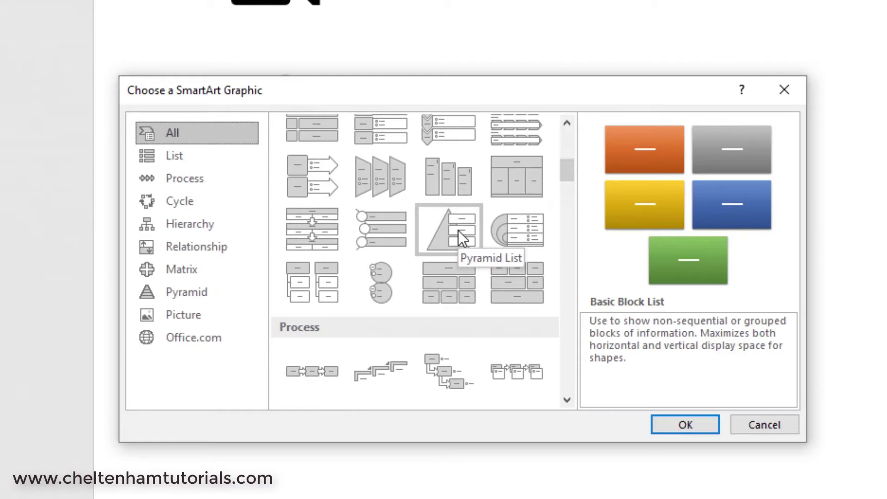
pyautogui.click(458, 230)
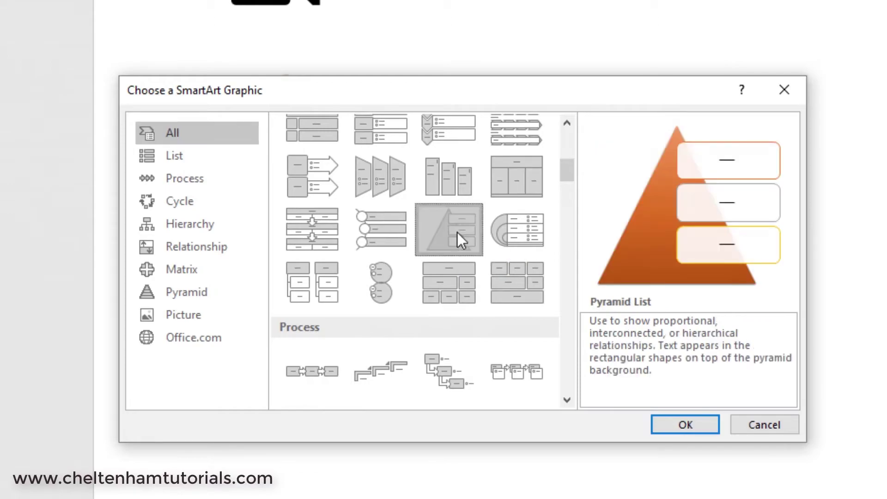
pyautogui.click(677, 425)
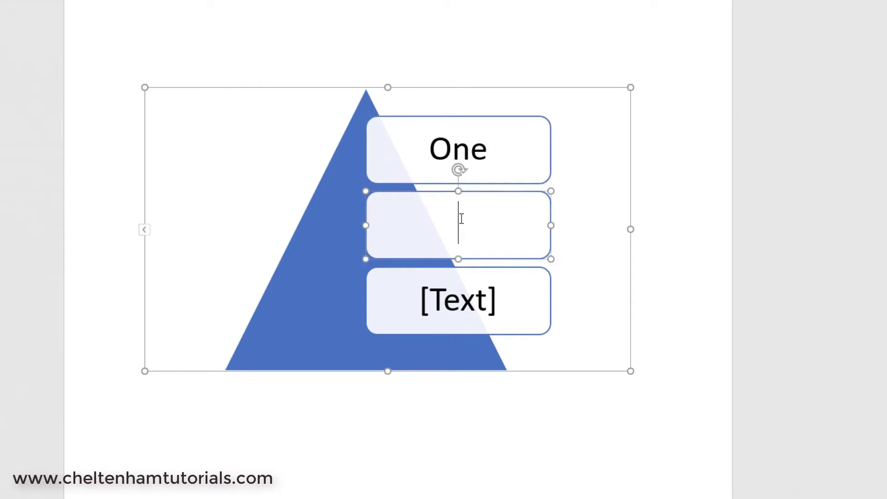
pyautogui.write('Two')
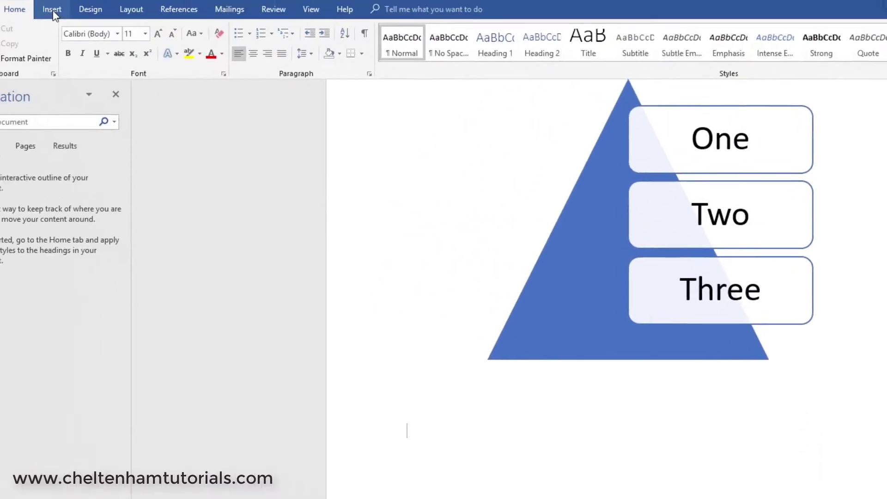
# - Insert a Continuous Cycle SmartArt graphic below the pyramid
pyautogui.click(50, 8)
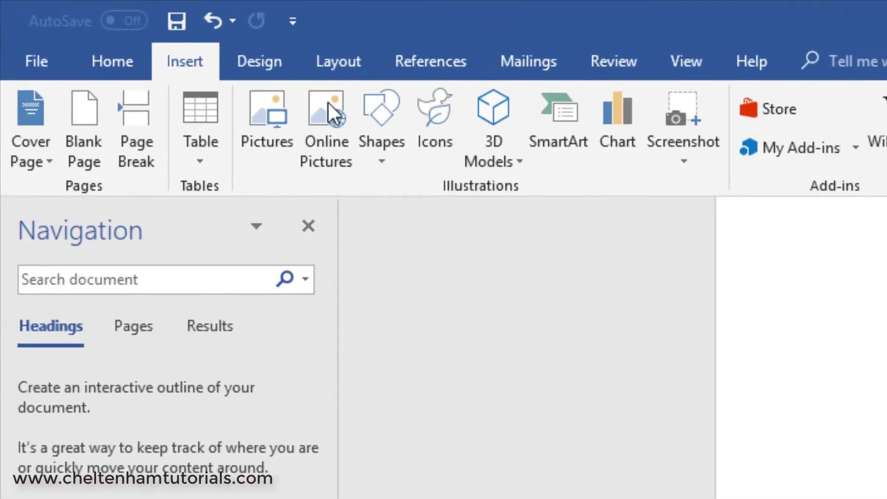
pyautogui.click(567, 132)
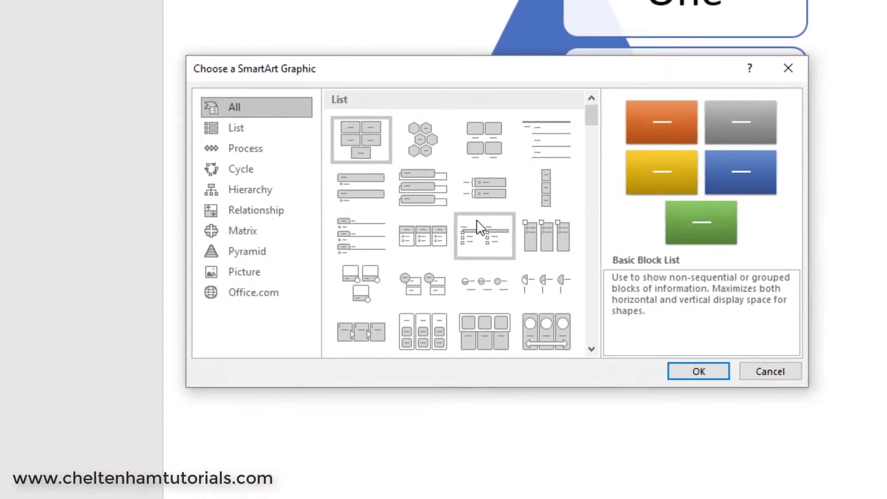
pyautogui.scroll(-3, 477, 222)
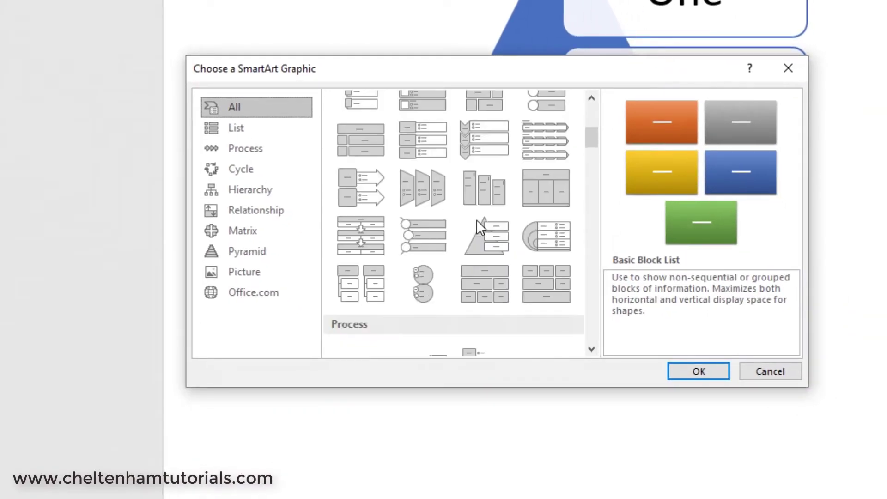
pyautogui.scroll(-5, 476, 220)
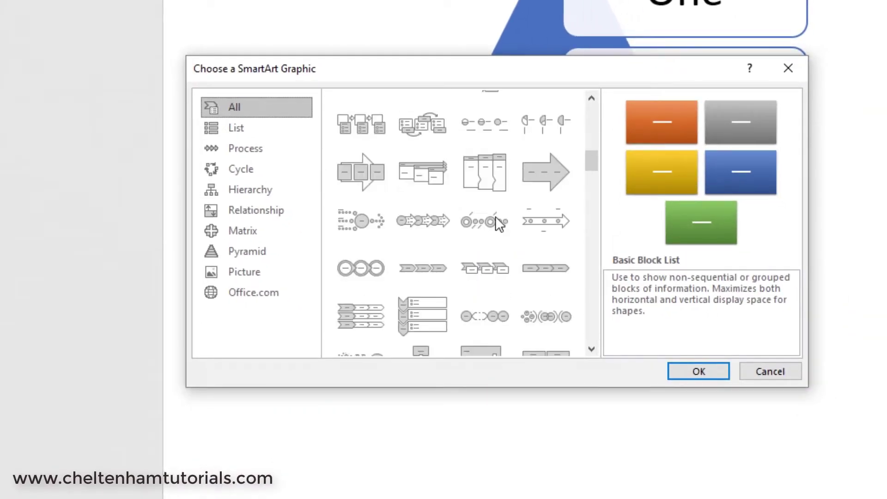
pyautogui.scroll(-3, 539, 214)
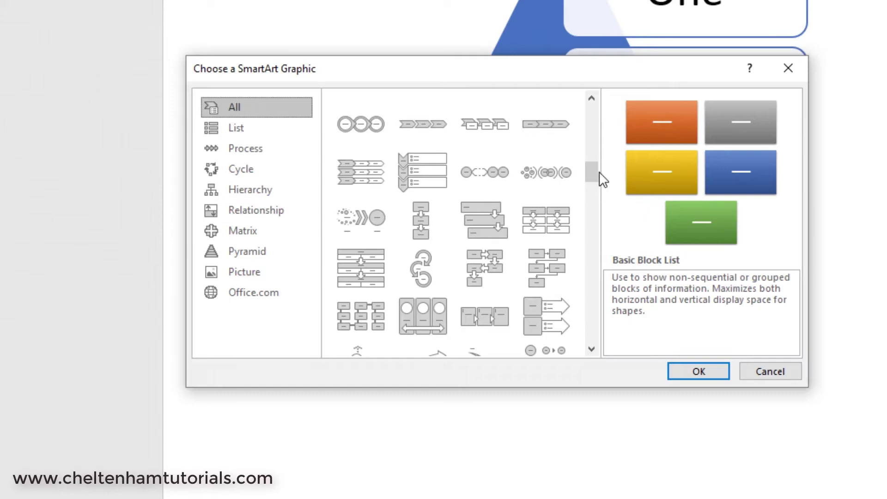
pyautogui.moveTo(597, 171); pyautogui.dragTo(593, 200)
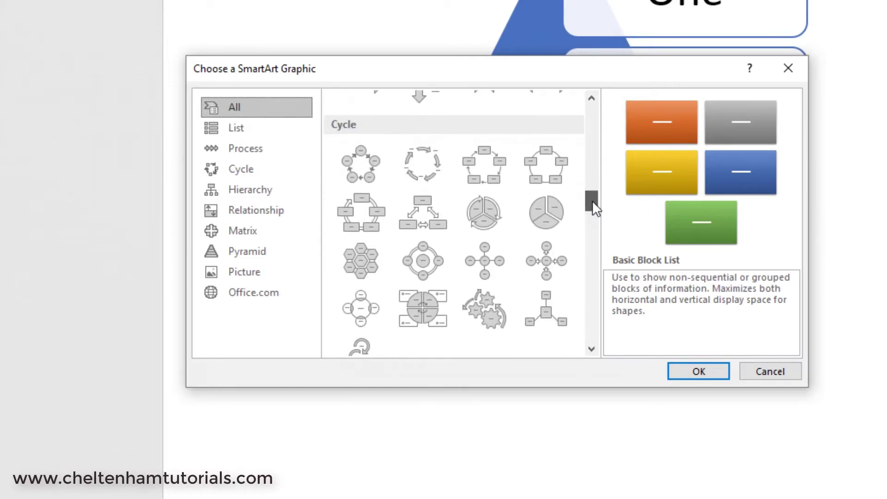
pyautogui.click(357, 216)
pyautogui.click(689, 371)
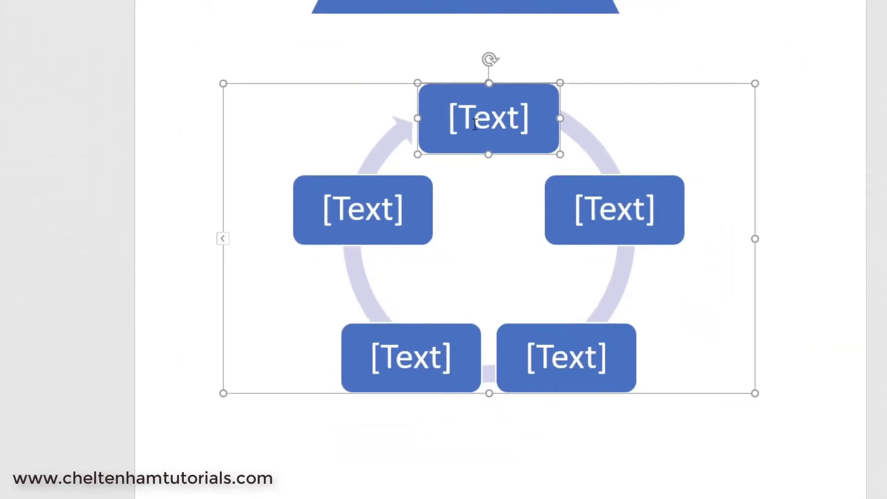
# - Label the cycle boxes one, three, four and five so it reads one to five
pyautogui.click(475, 123)
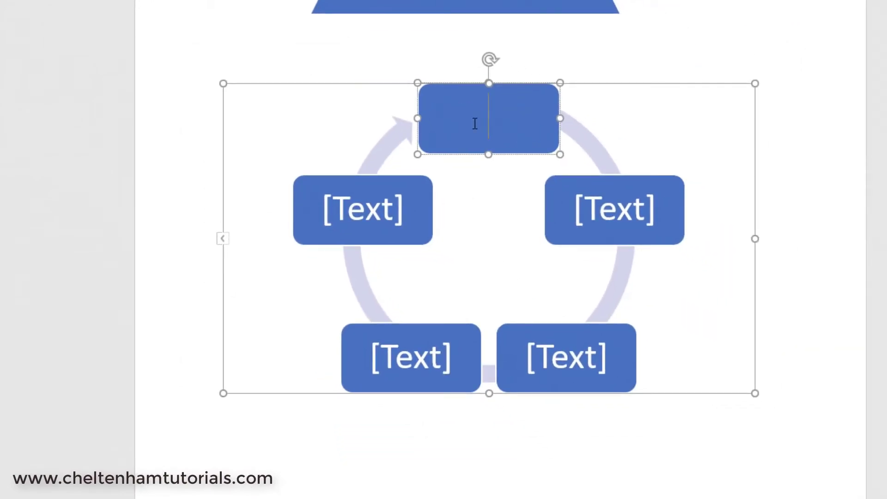
pyautogui.write('one')
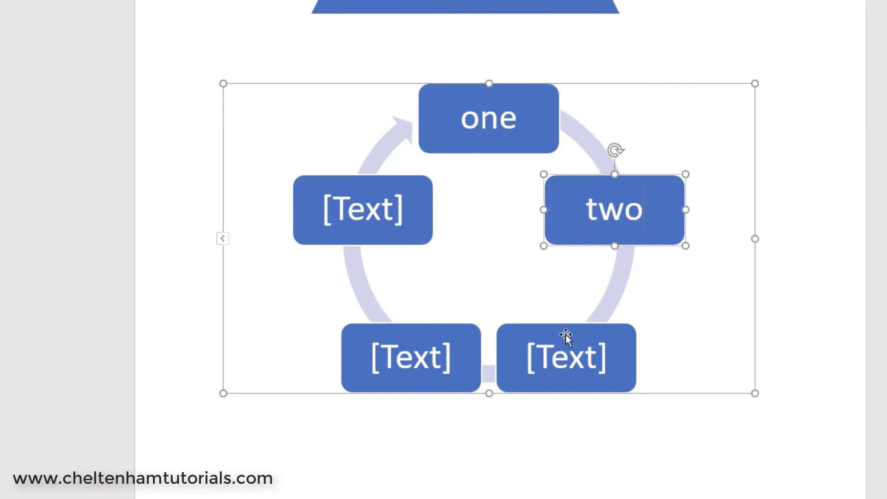
pyautogui.click(560, 361)
pyautogui.write('three')
pyautogui.click(419, 355)
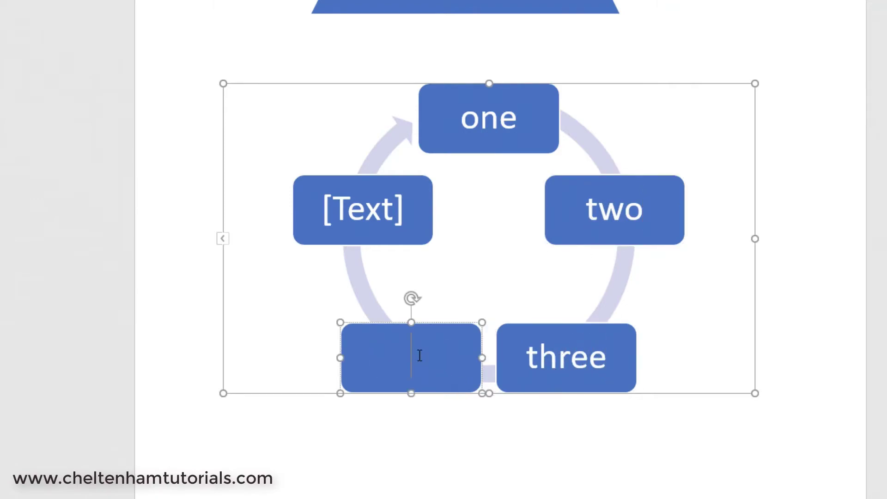
pyautogui.write('four')
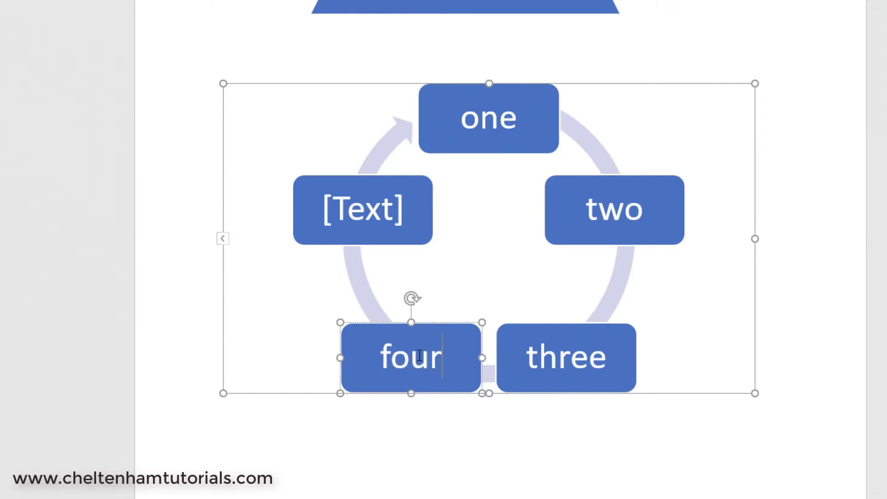
pyautogui.click(354, 214)
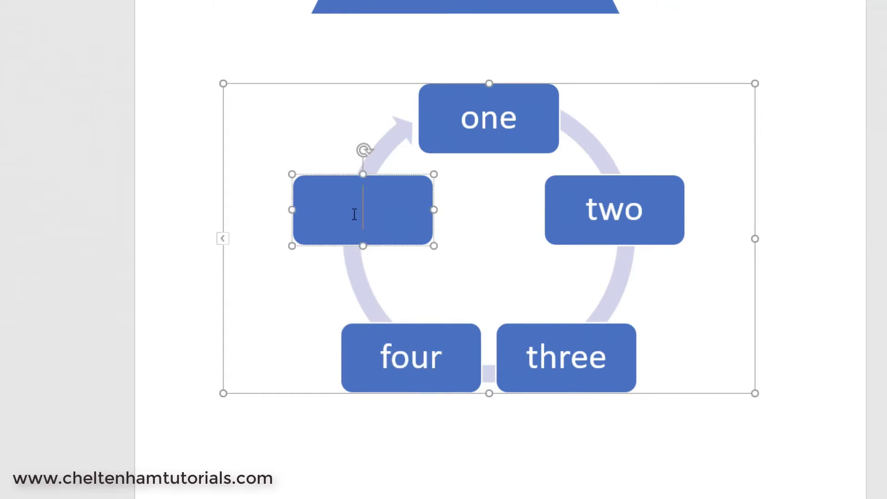
pyautogui.write('five')
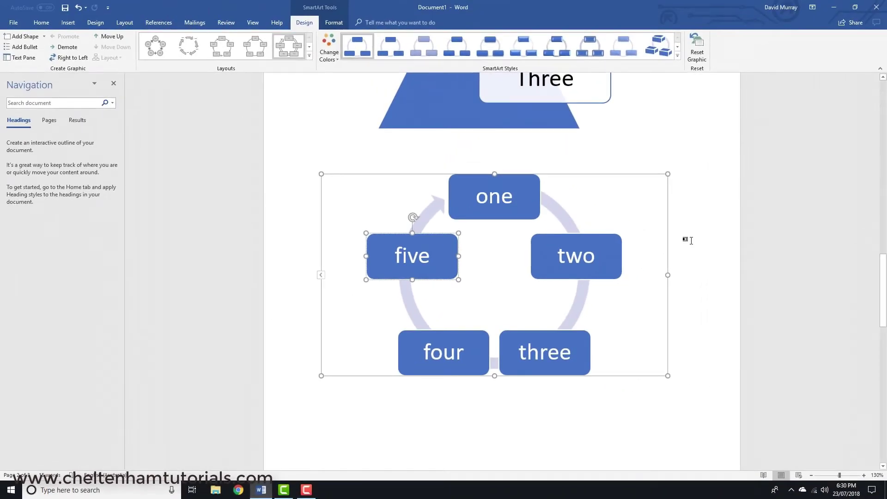
pyautogui.click(691, 240)
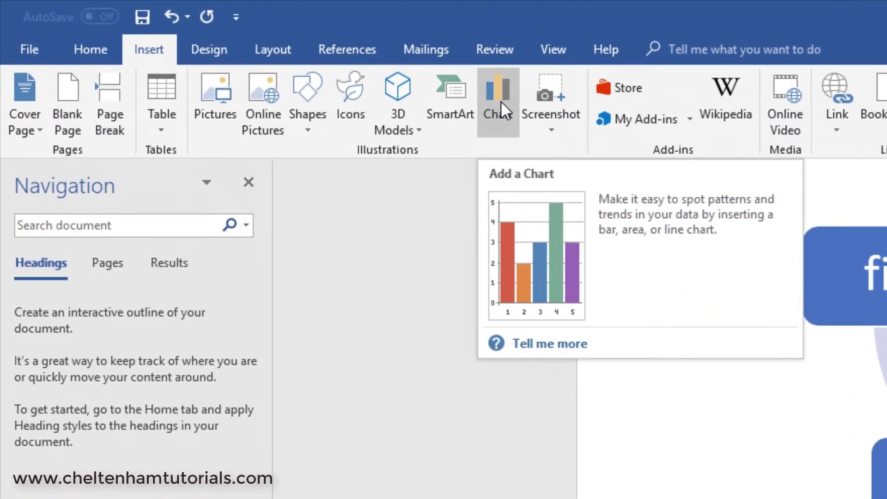
# - Compare Pie, Surface and Radar chart previews, then insert a Clustered Column chart
pyautogui.click(501, 101)
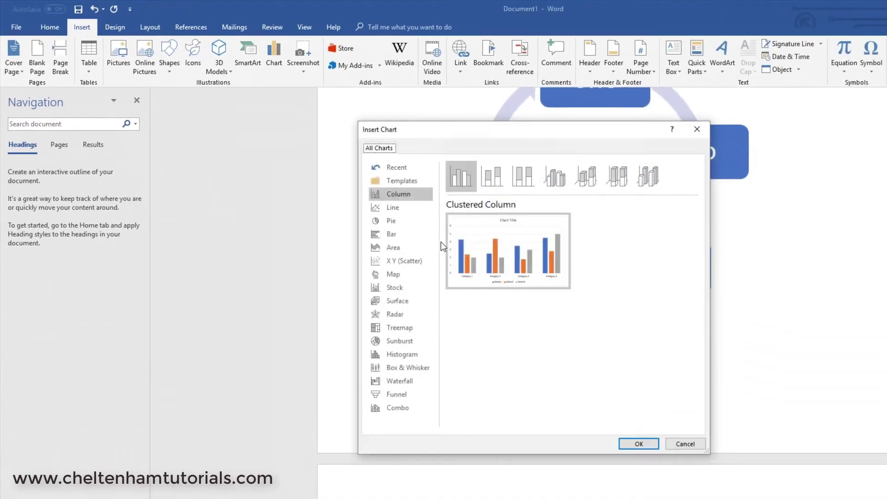
pyautogui.moveTo(468, 239)
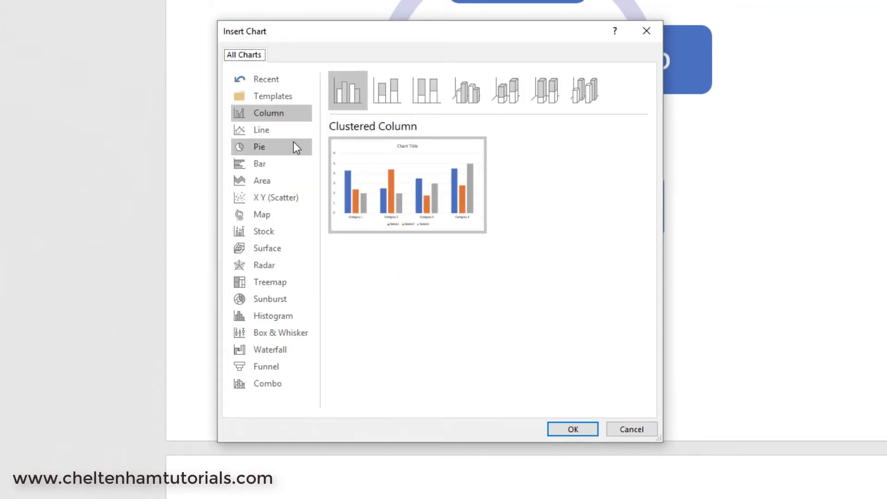
pyautogui.click(269, 146)
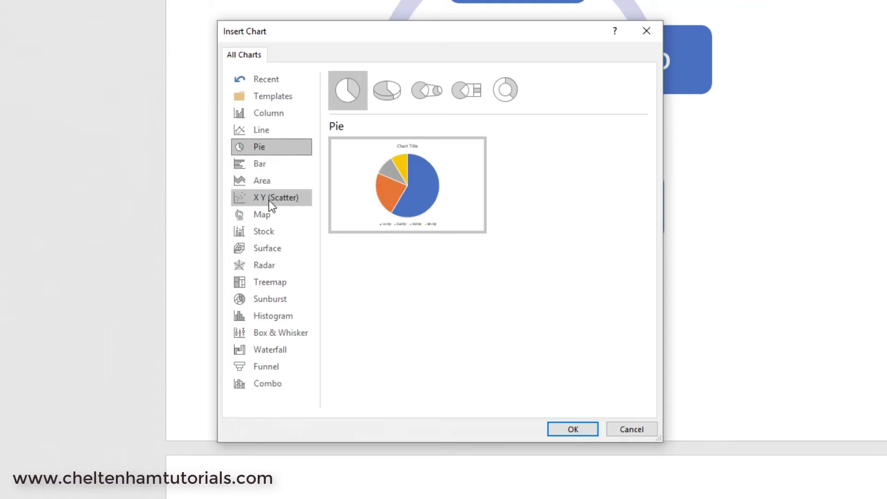
pyautogui.click(267, 250)
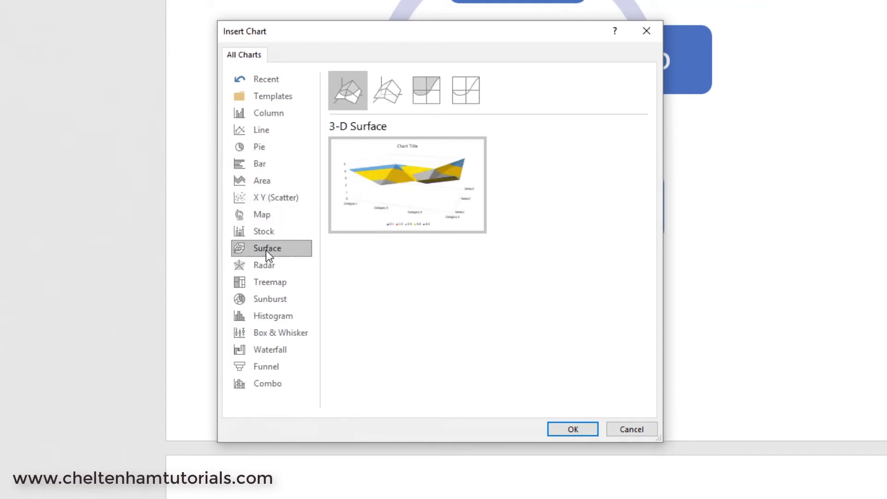
pyautogui.click(270, 267)
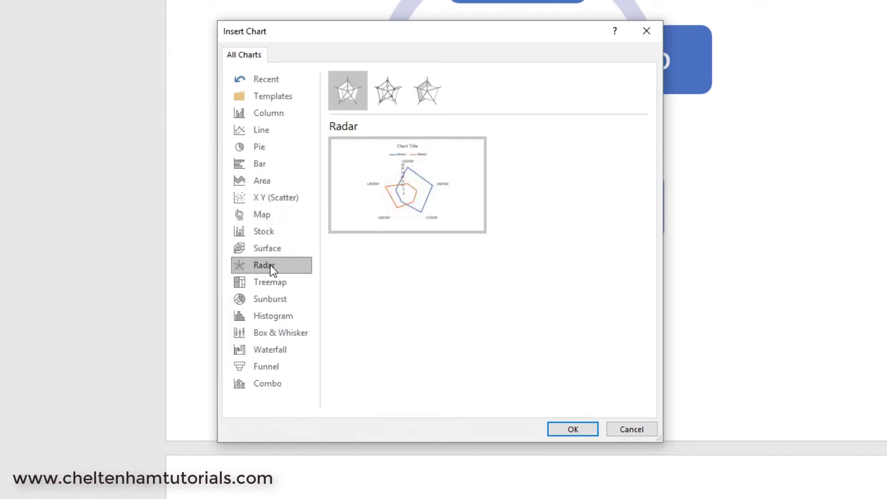
pyautogui.click(273, 118)
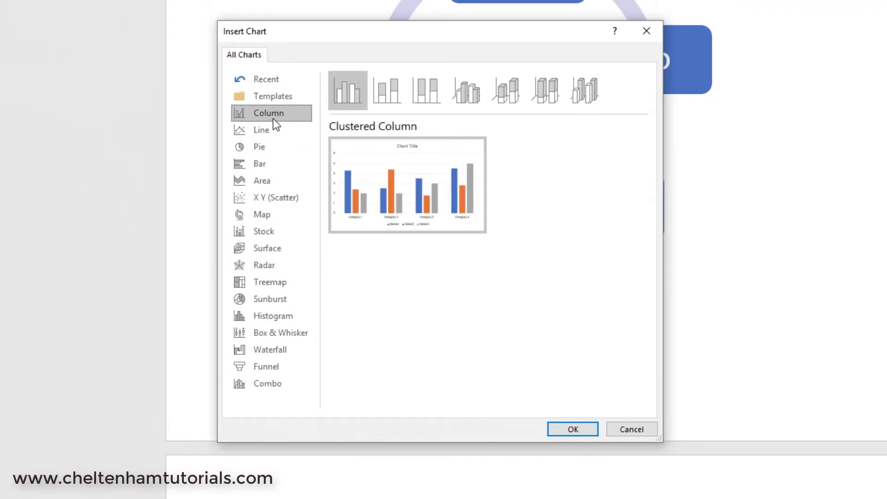
pyautogui.click(574, 429)
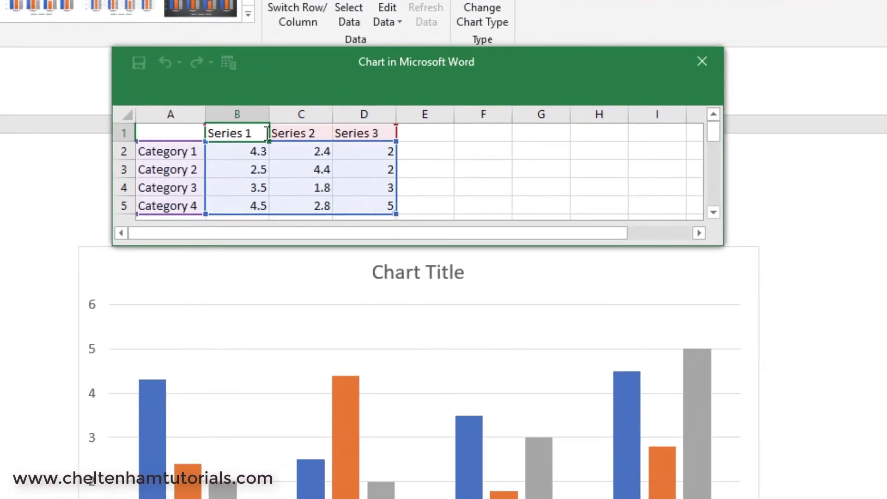
# - Rename the chart's three series headings to 2018, 2017 and 2016
pyautogui.moveTo(266, 134); pyautogui.dragTo(171, 124)
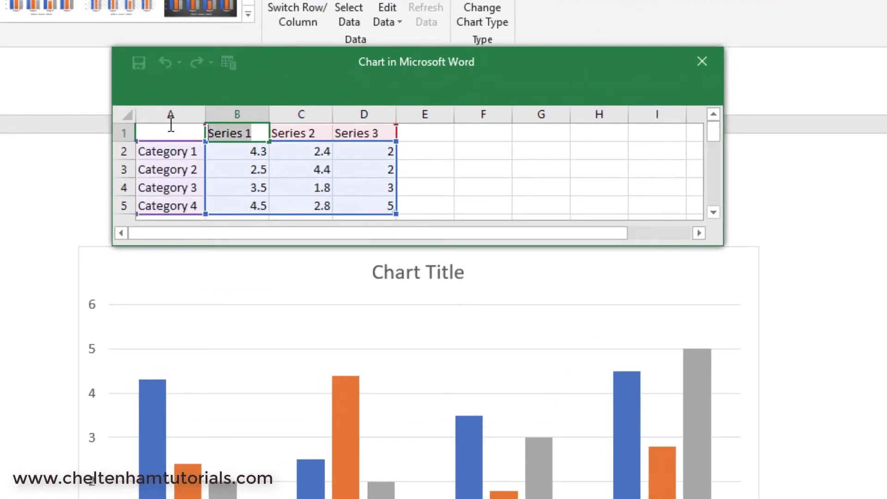
pyautogui.write('2018')
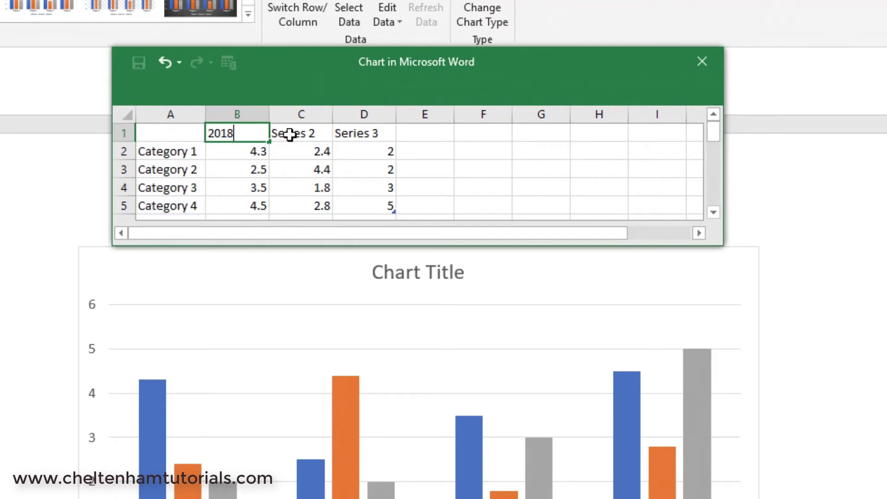
pyautogui.click(290, 134)
pyautogui.write('20')
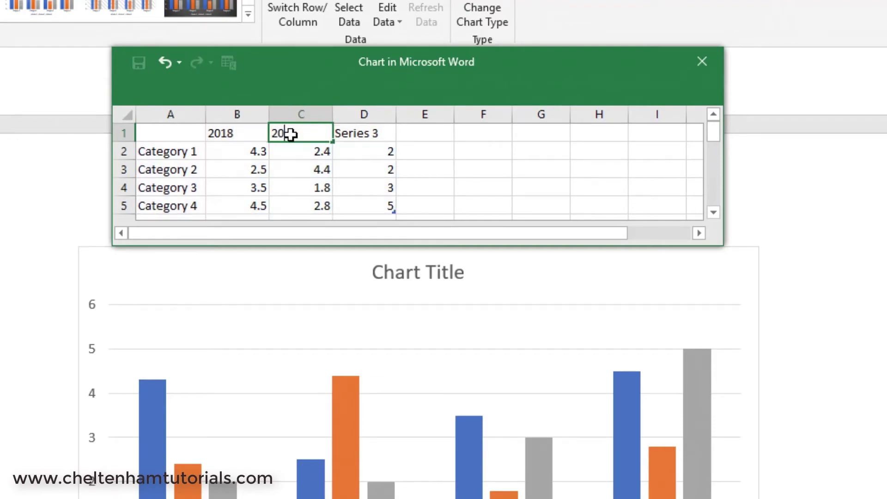
pyautogui.write('17')
pyautogui.click(359, 134)
pyautogui.write('201')
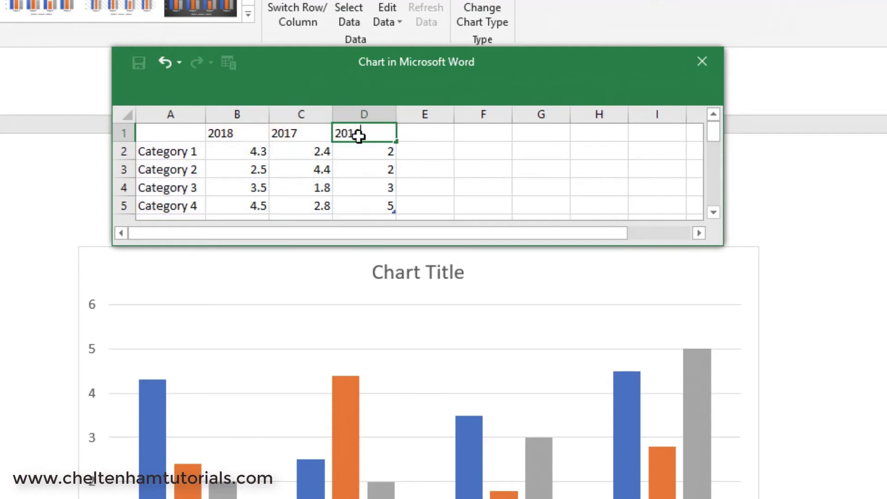
pyautogui.write('6')
# - Rename the categories North, South, East and West, and set North's 2018 value to 9
pyautogui.click(158, 156)
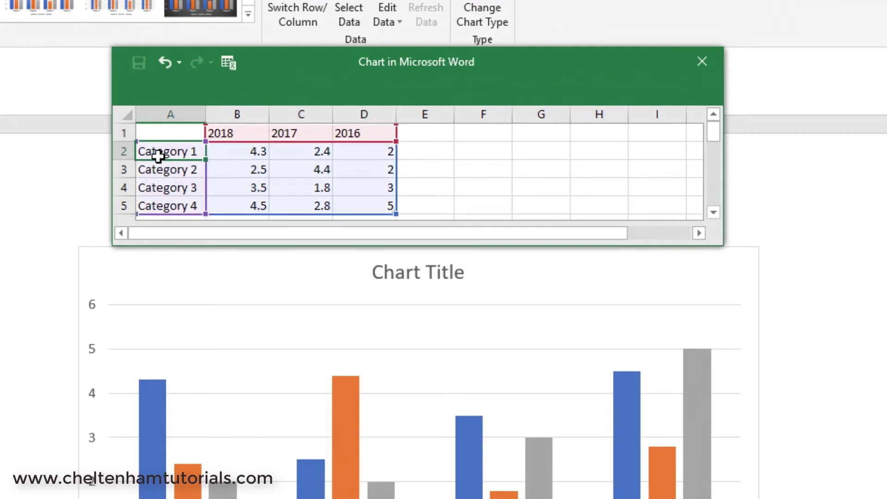
pyautogui.write('North')
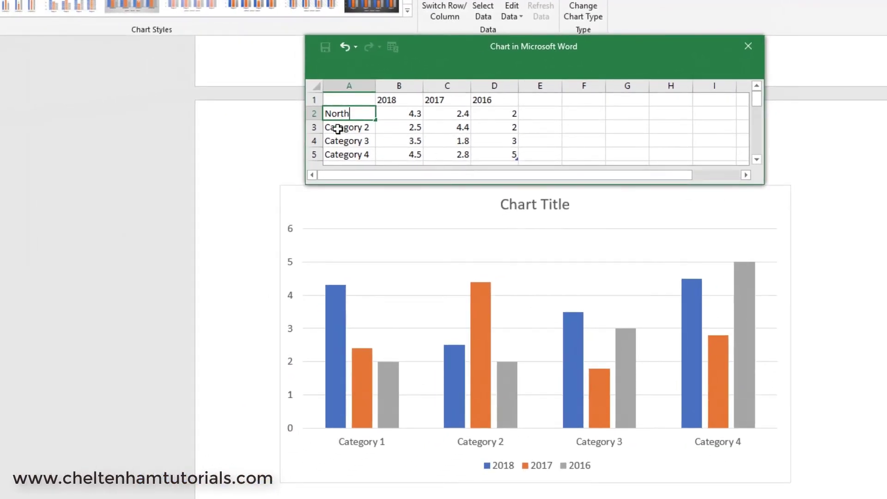
pyautogui.click(337, 130)
pyautogui.write('South')
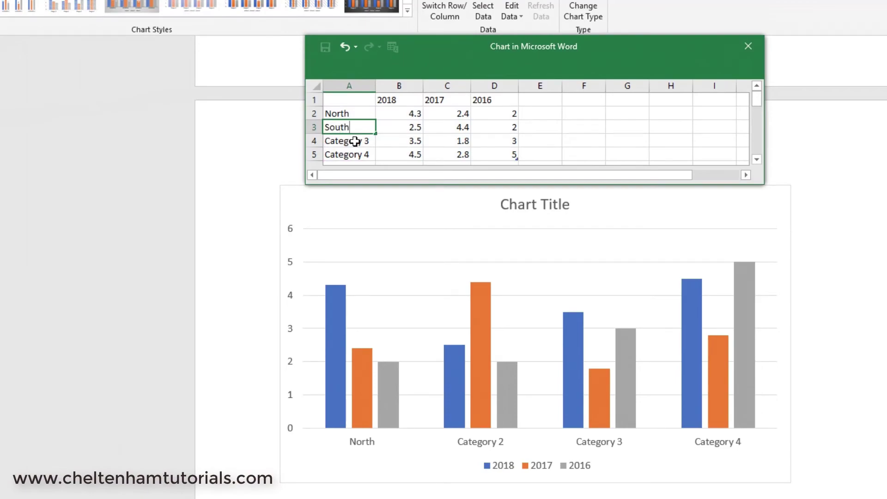
pyautogui.click(354, 141)
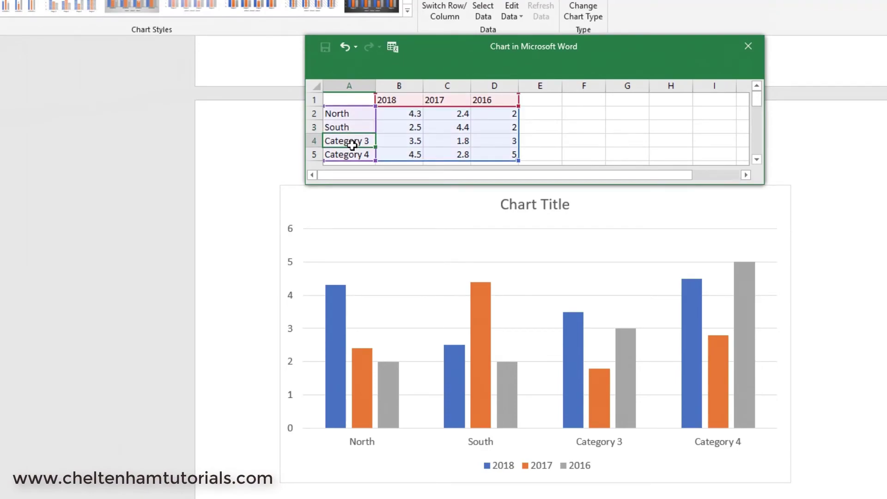
pyautogui.write('East')
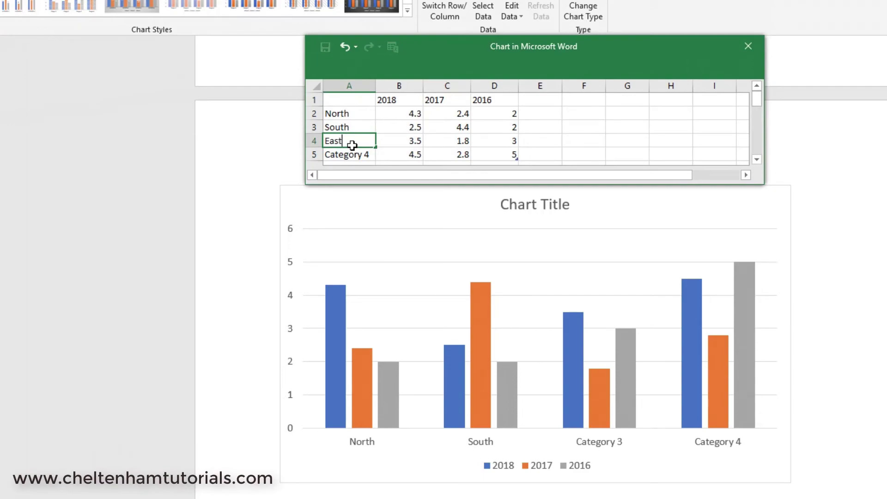
pyautogui.click(351, 156)
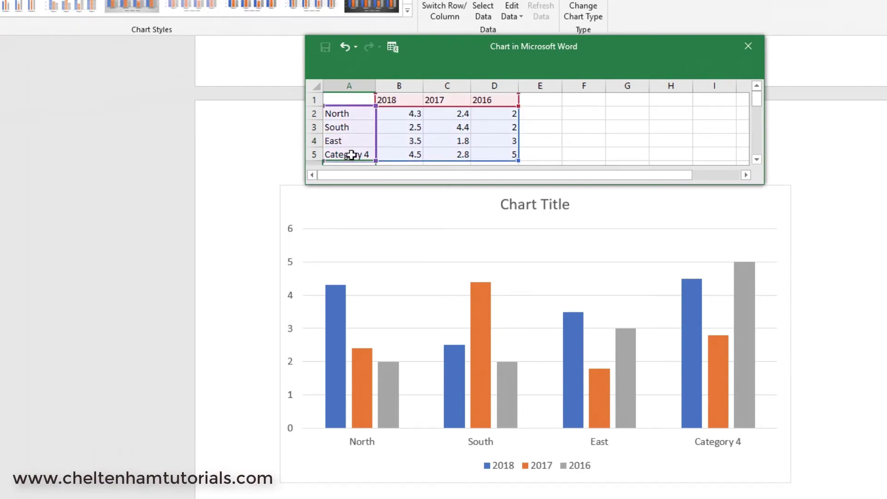
pyautogui.write('West')
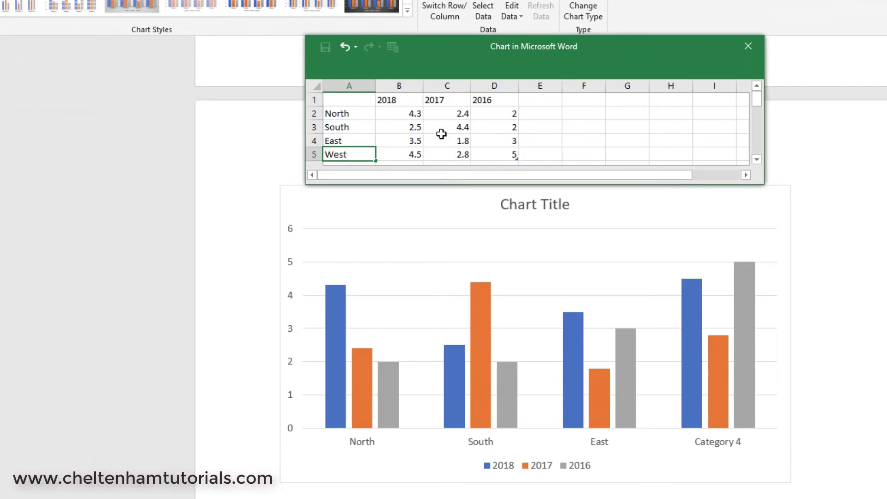
pyautogui.click(413, 112)
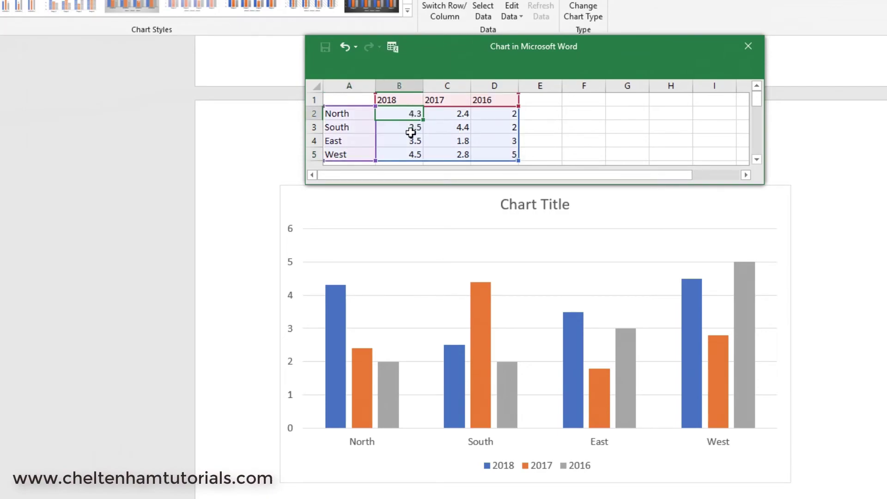
pyautogui.write('9')
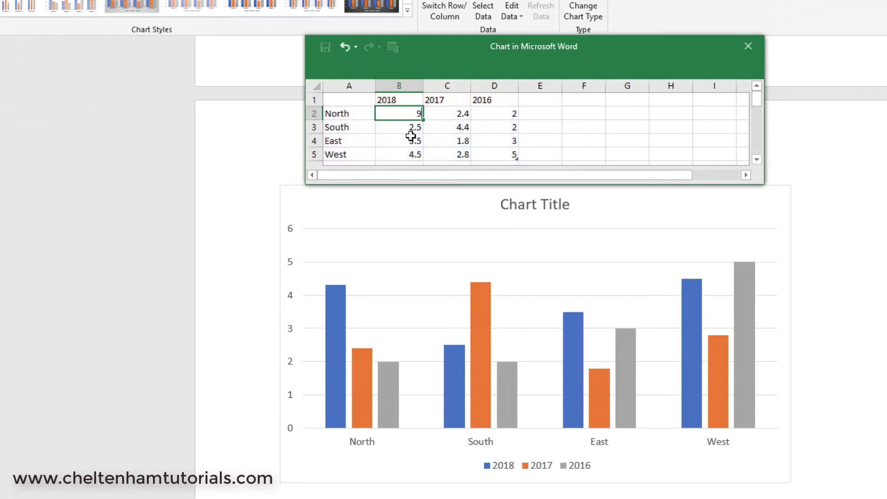
pyautogui.press('Return')
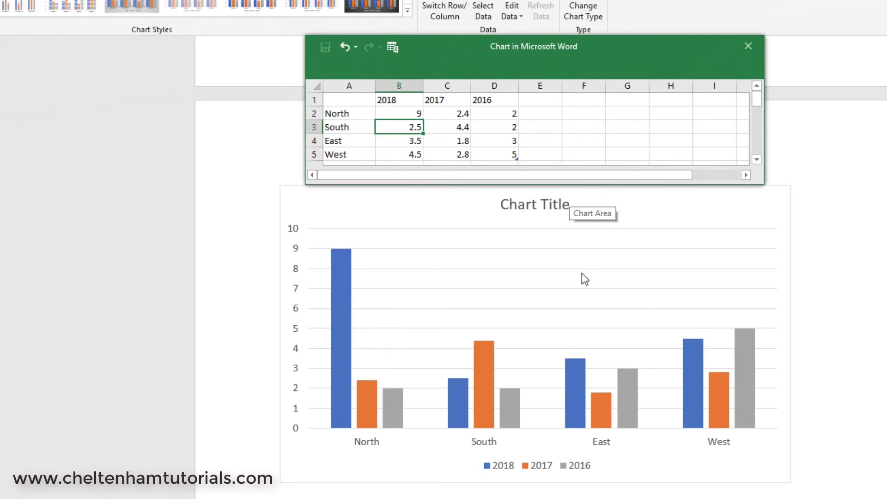
# - Replace the 'Chart Title' placeholder with 'Sales' and close the chart's data spreadsheet window
pyautogui.click(523, 209)
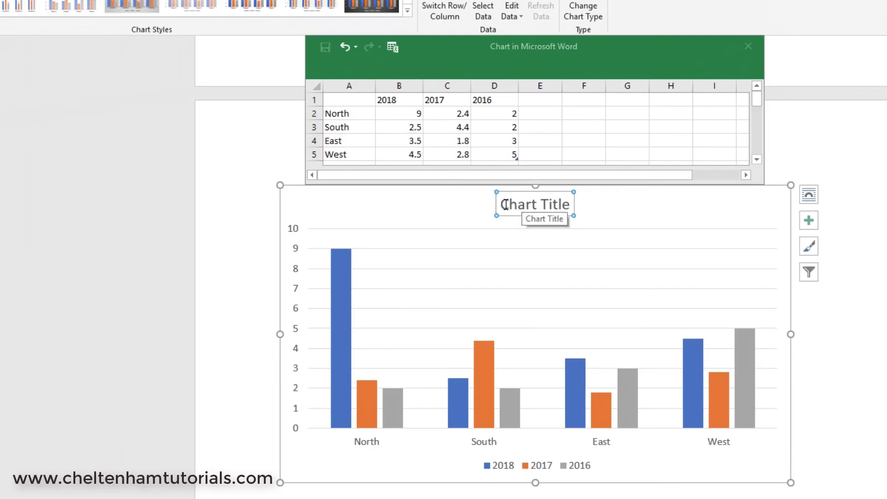
pyautogui.tripleClick(556, 208)
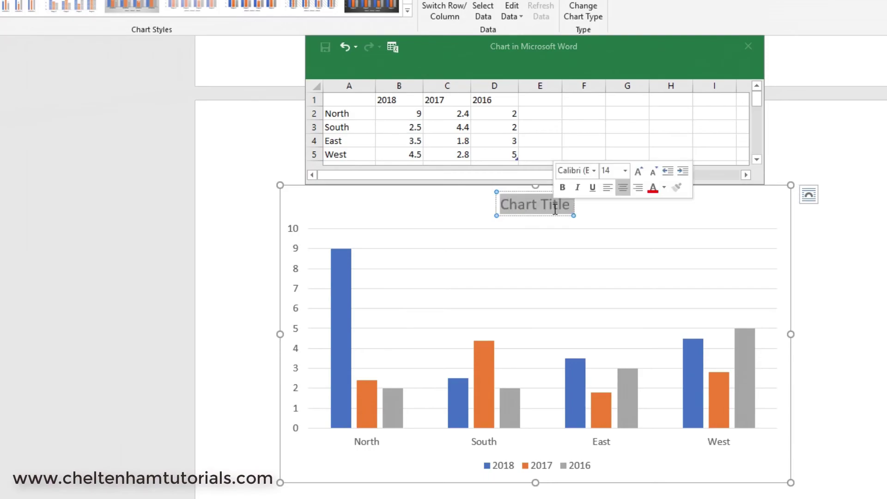
pyautogui.write('Sale')
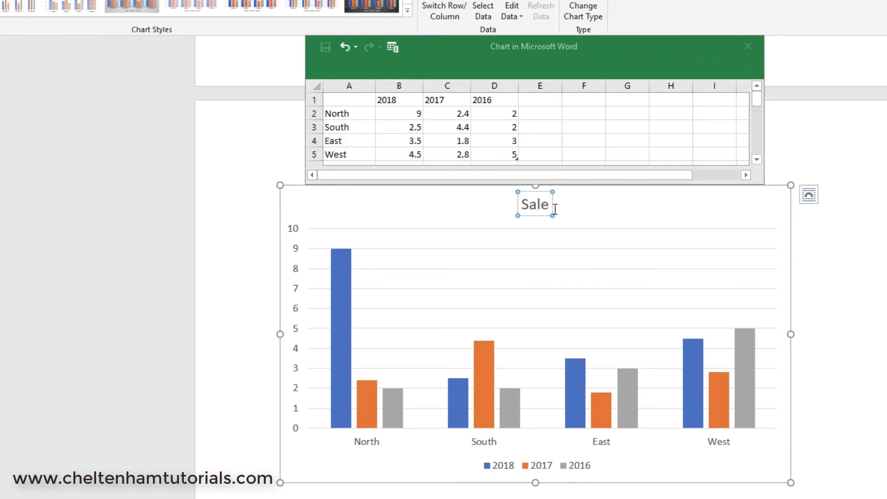
pyautogui.write('s')
pyautogui.click(820, 241)
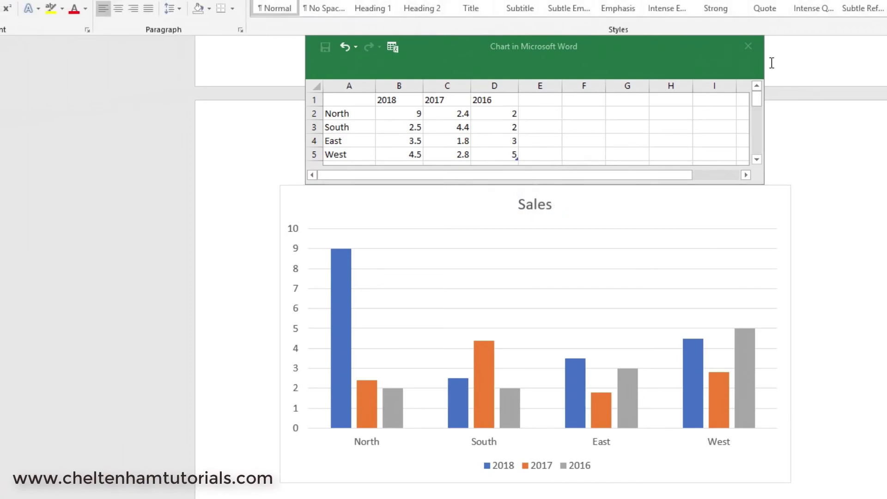
pyautogui.click(748, 46)
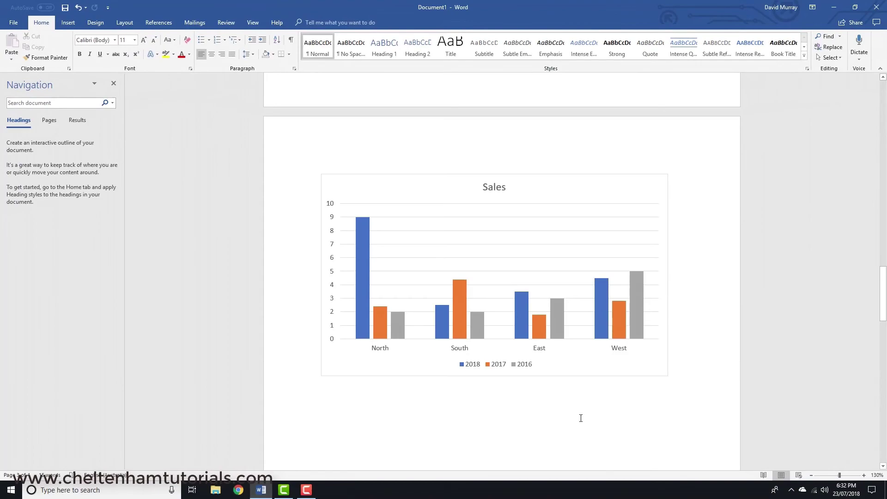